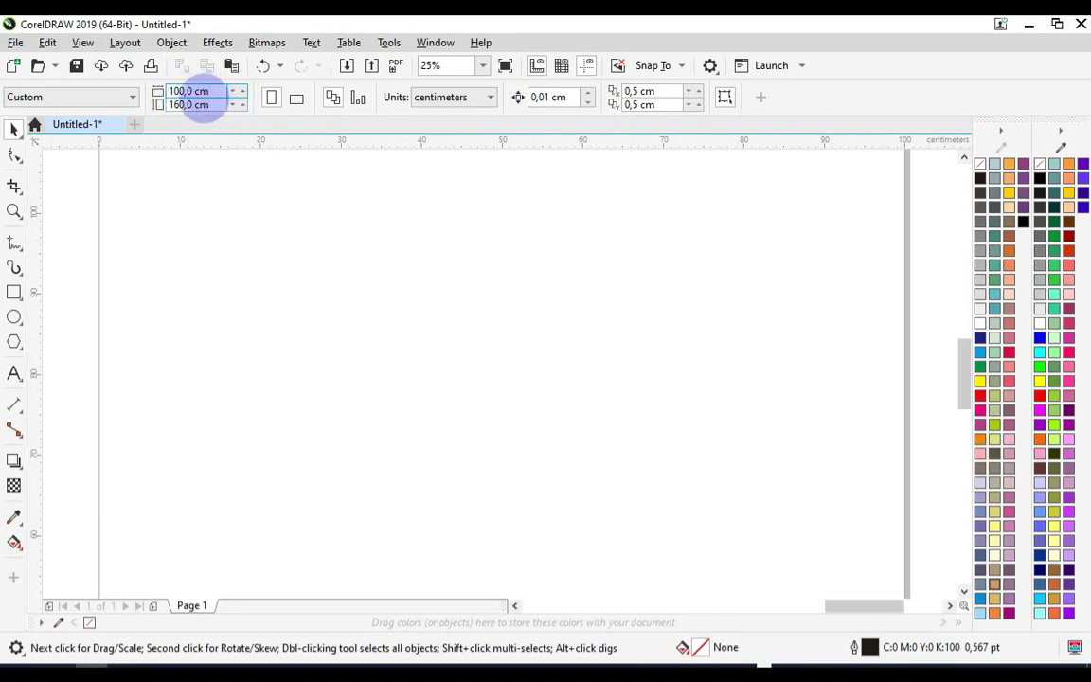
- Create a 100 × 160 cm rectangle framing the page, fill it with blue and remove its outline
key("z")
left_click_drag(300, 225, 441, 408)
left_click(13, 129)
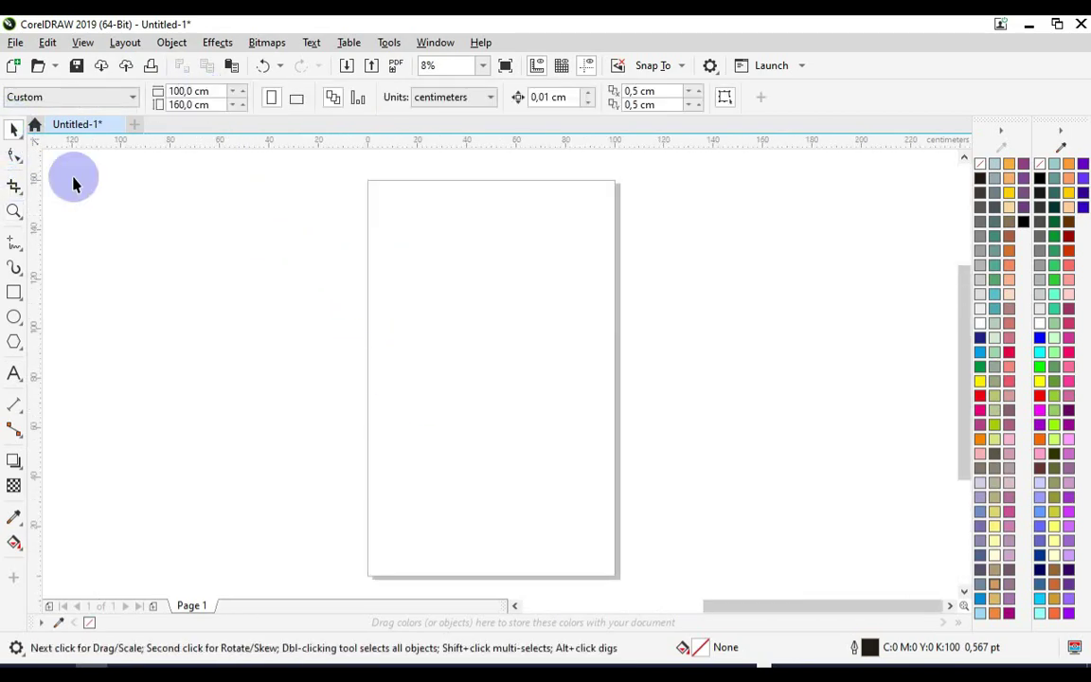
double_click(14, 292)
left_click(13, 127)
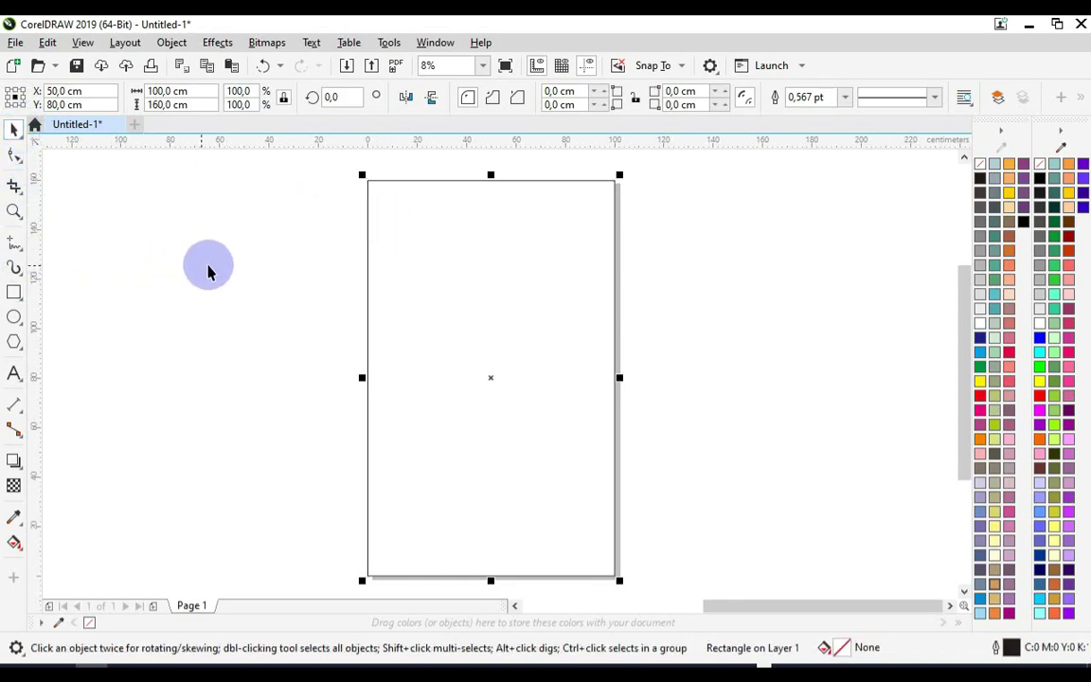
left_click(1041, 337)
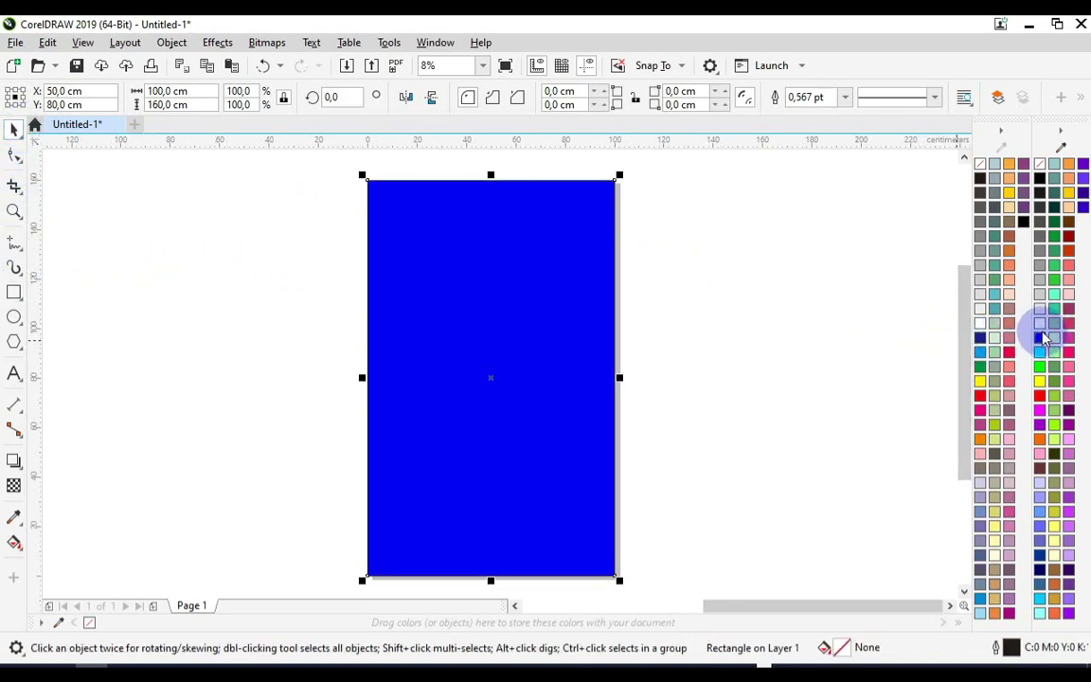
left_click(845, 97)
left_click(800, 115)
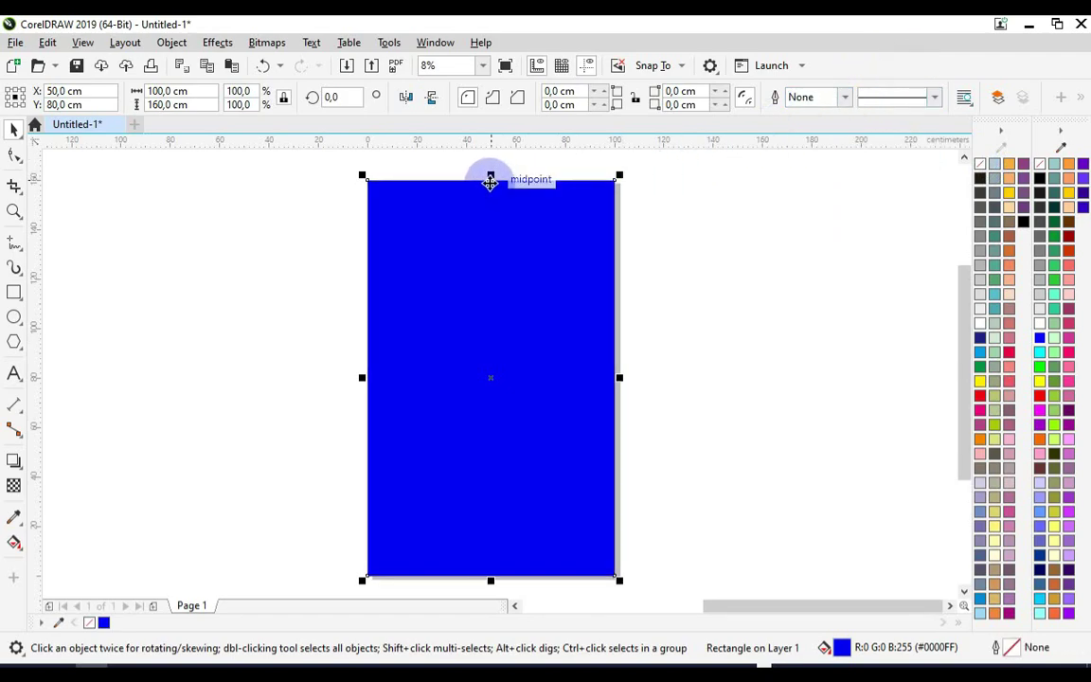
- Lower the blue rectangle's upper edge so that it covers the page's lower part, about 86.6 cm high
left_click_drag(491, 175, 496, 294)
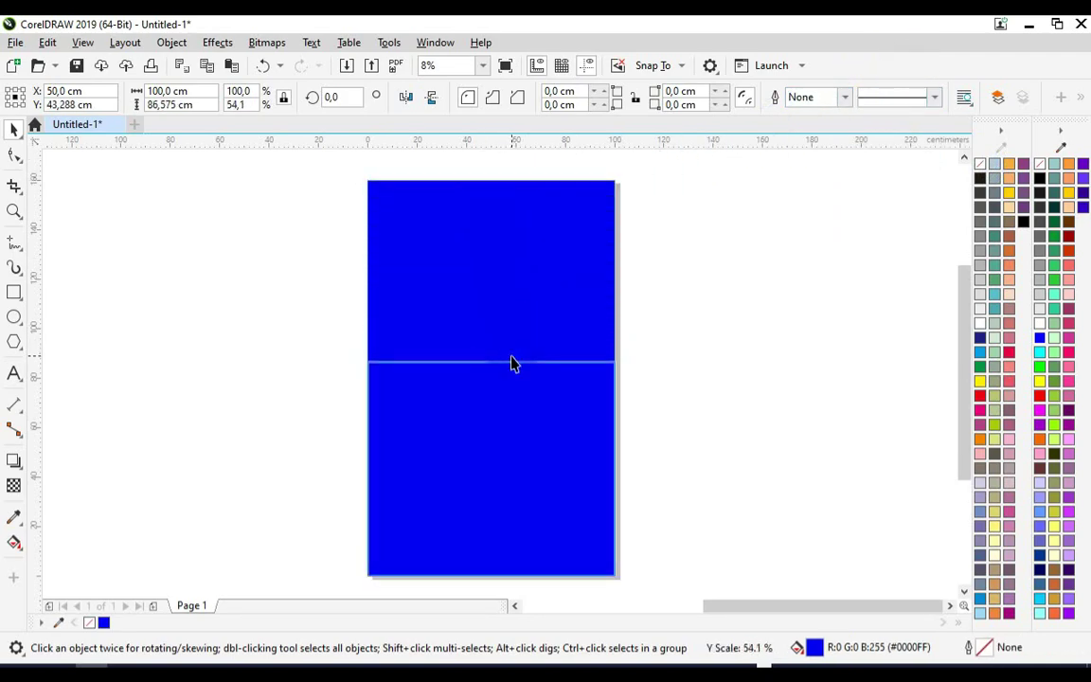
left_click_drag(511, 363, 491, 360)
left_click(457, 292)
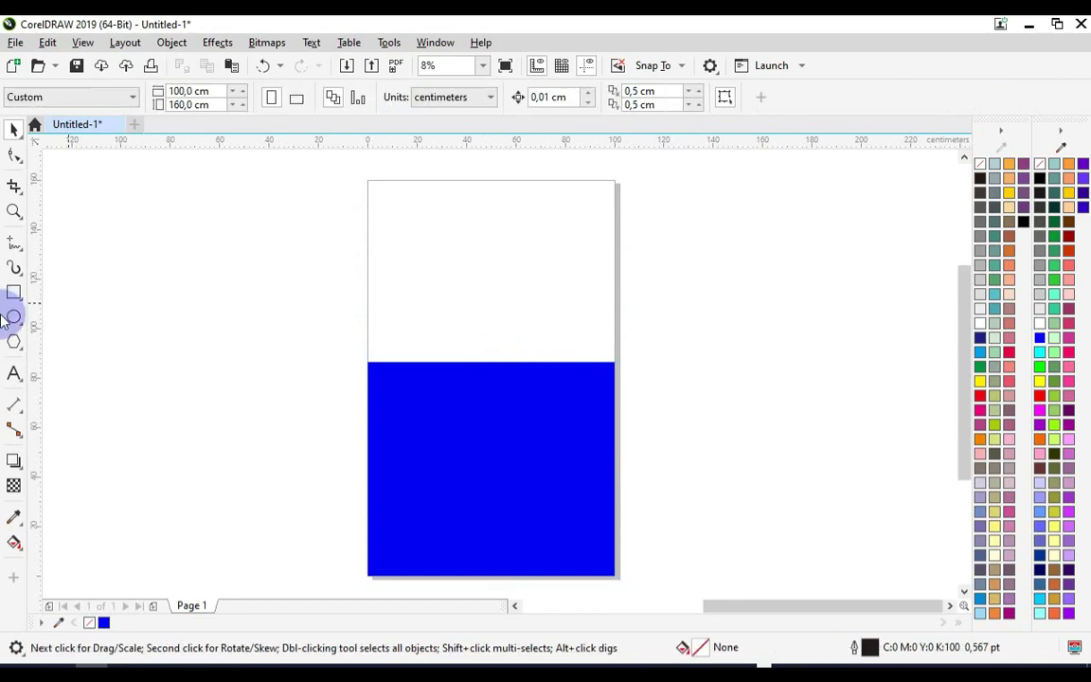
- Add large artistic text in the page's upper part reading "Agen", "BRILink" and "ARAYZ CELL" on three lines
left_click(14, 376)
left_click(395, 236)
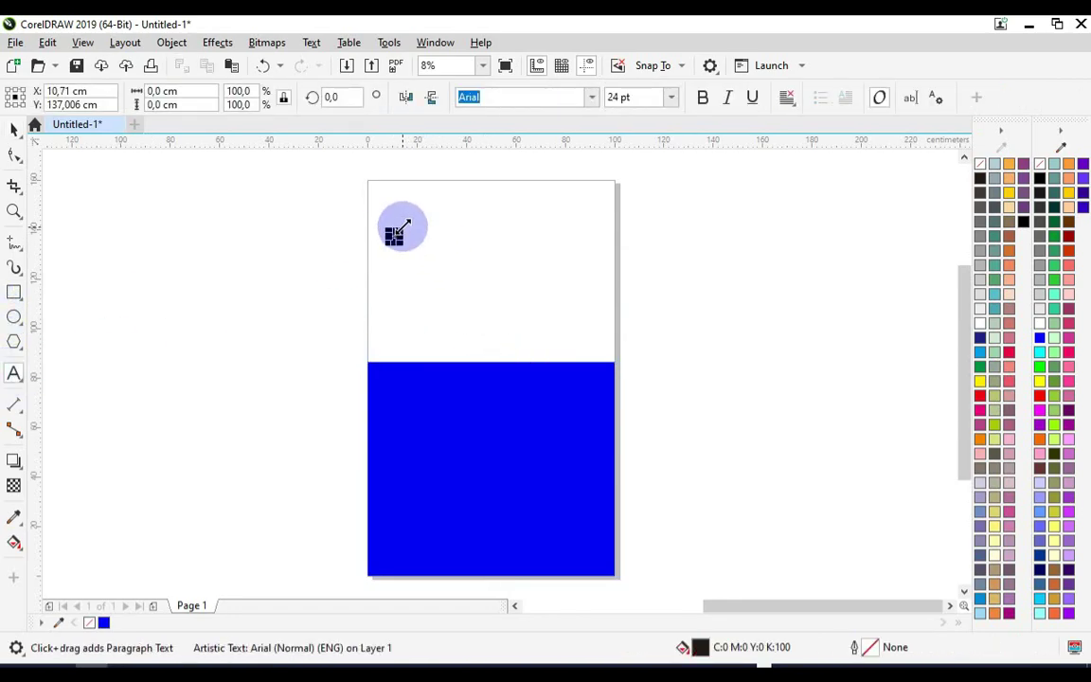
type("a")
left_click_drag(402, 227, 480, 183)
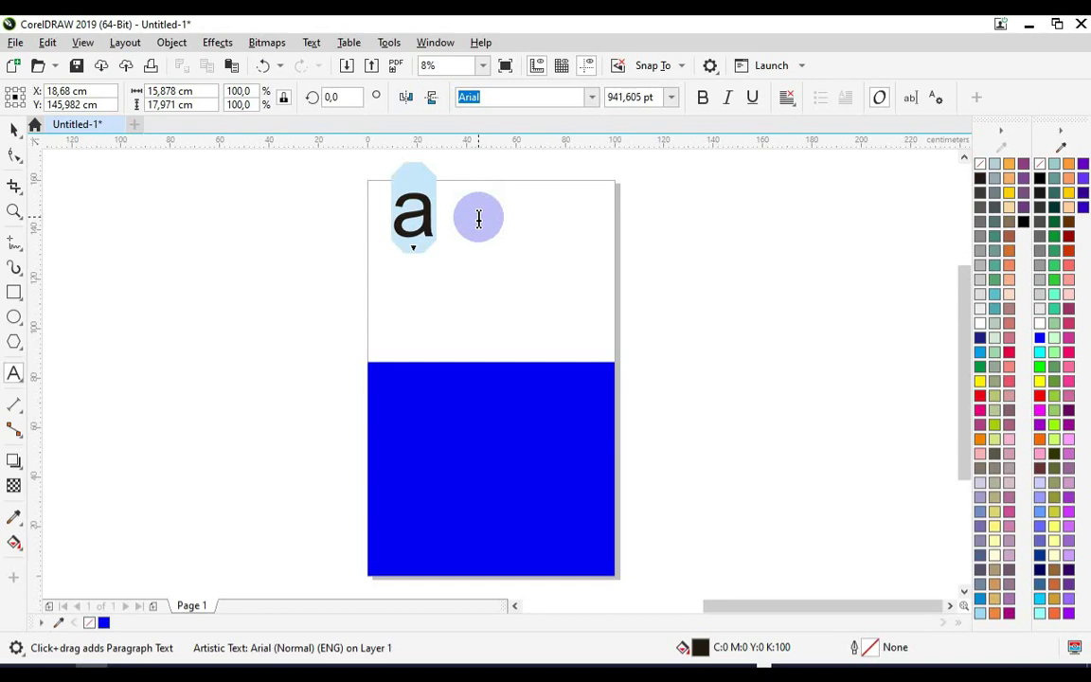
type("Agen")
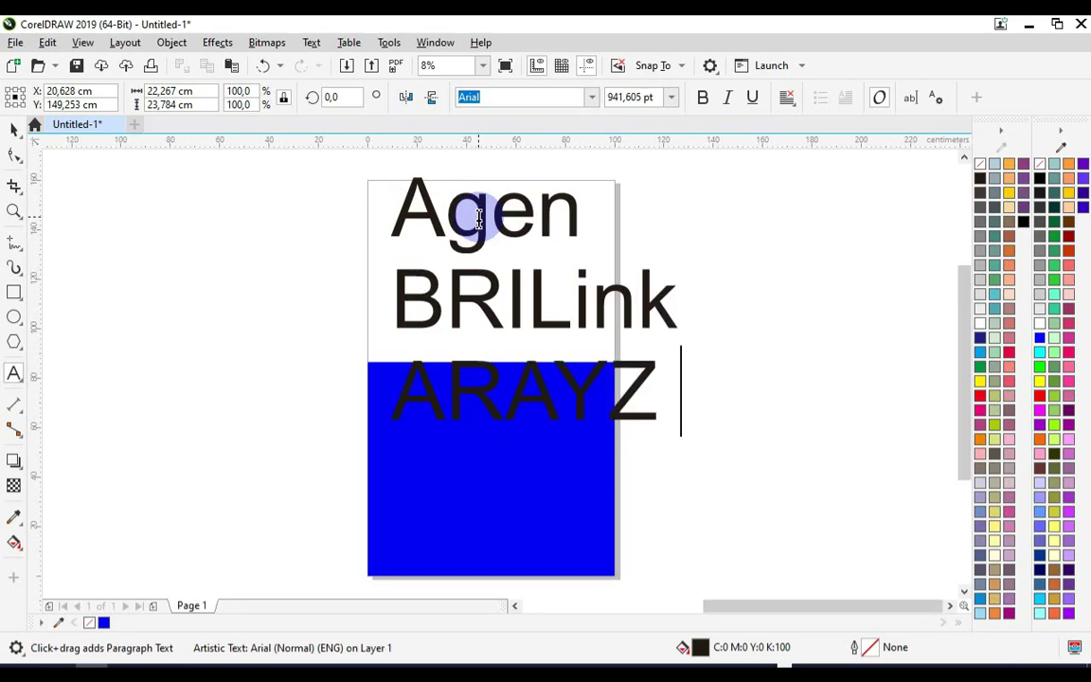
left_click(12, 130)
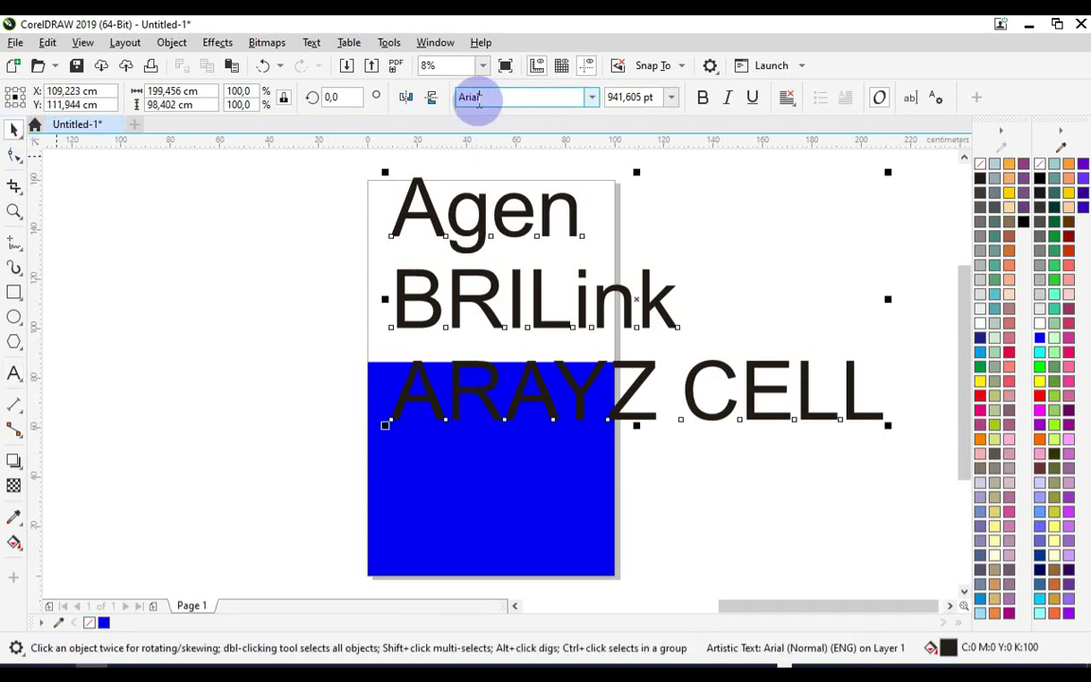
- Set the font of the three-line text to Swis721 BlkCn BT
type("sw")
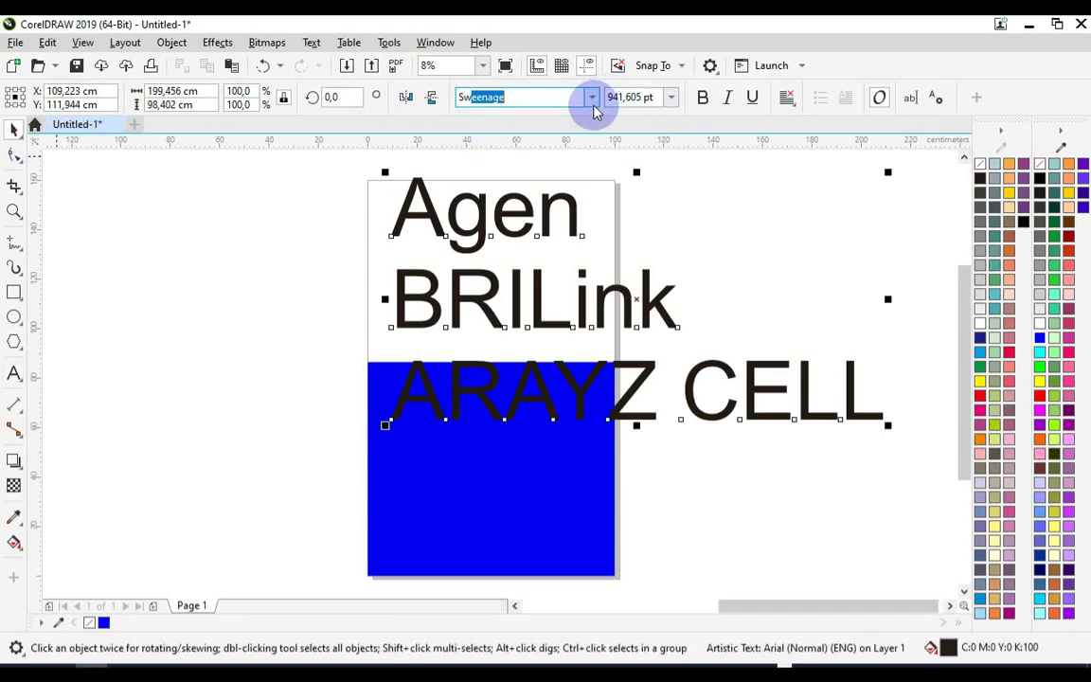
left_click(592, 99)
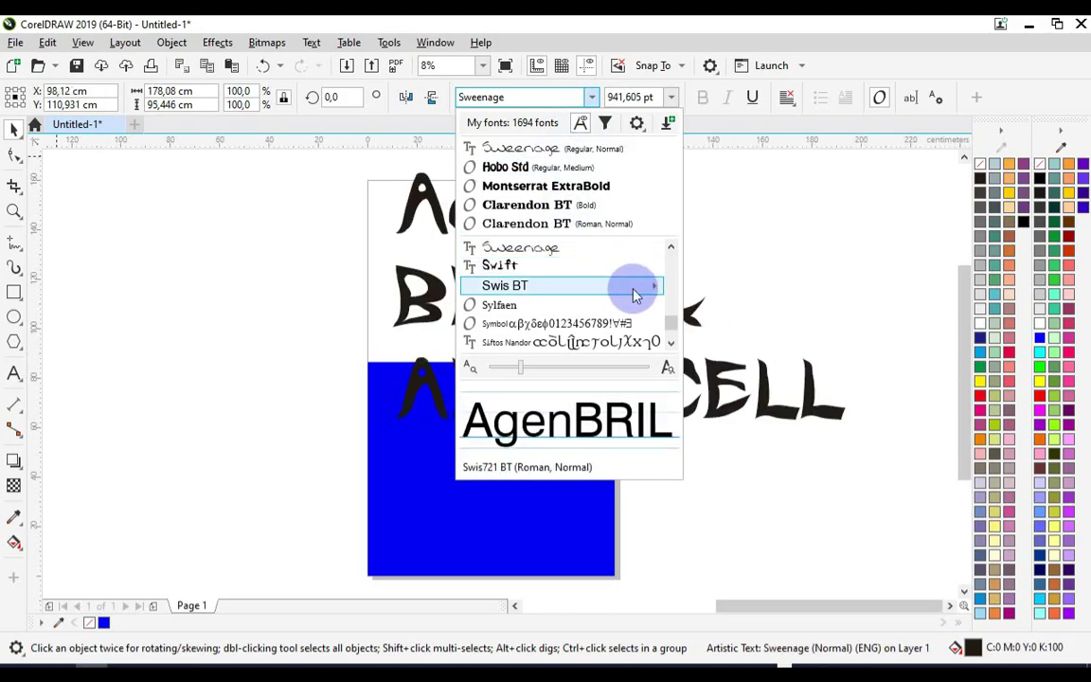
mouse_move(645, 285)
left_click(737, 287)
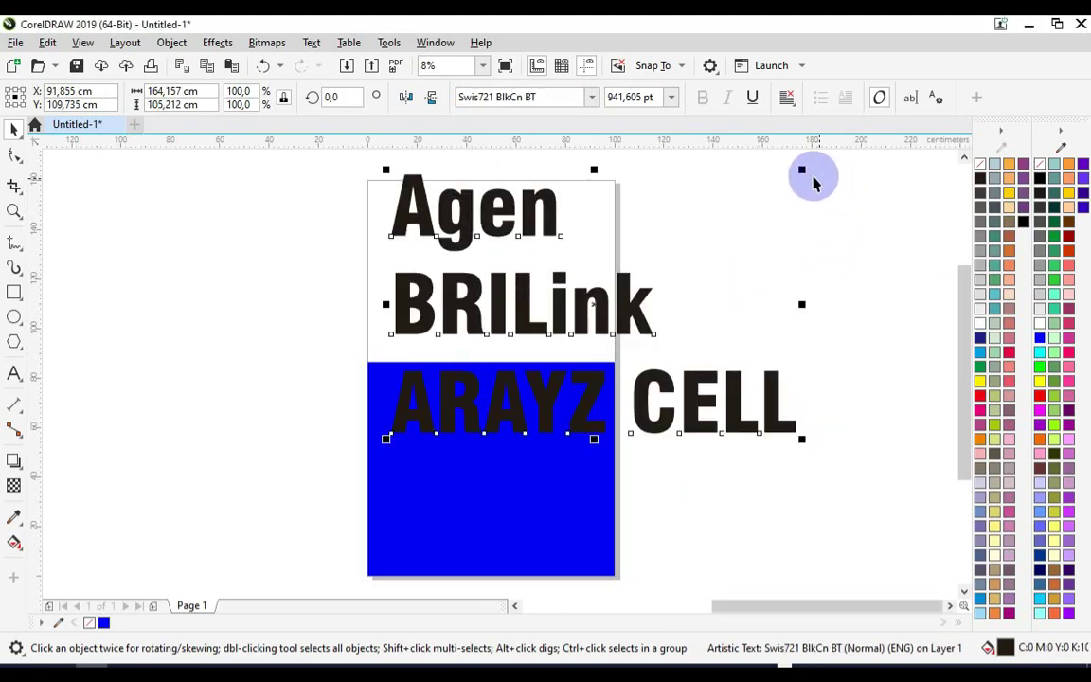
- Scale the text block down to about 76 × 49 cm and place it in the white area above the blue rectangle
left_click_drag(798, 180, 584, 309)
left_click_drag(460, 333, 448, 216)
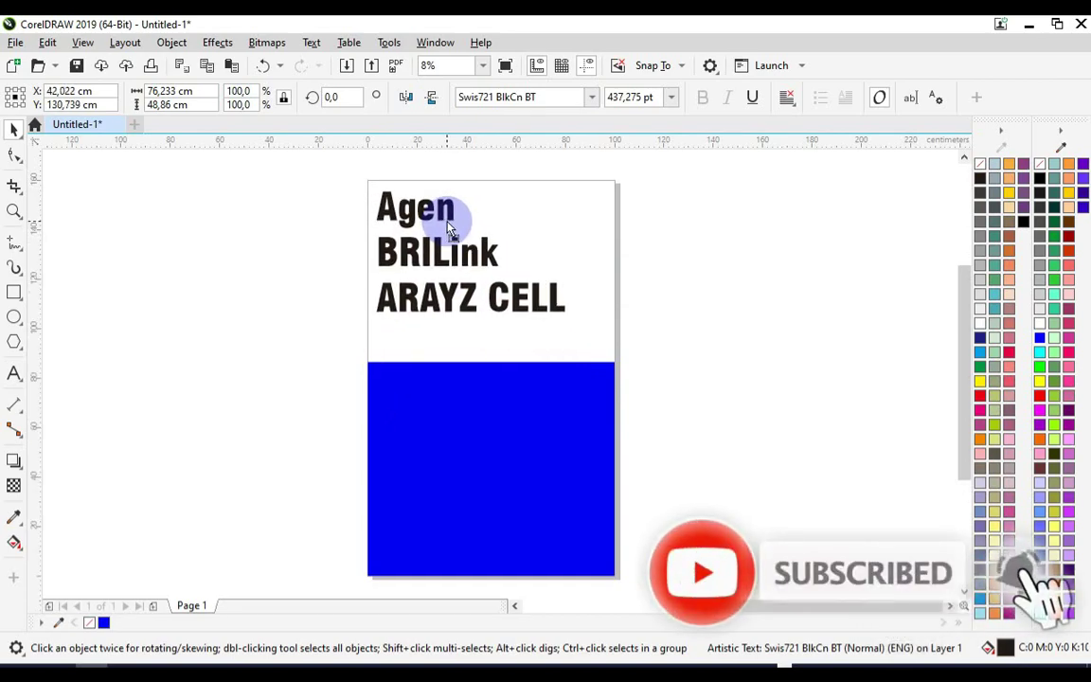
left_click(624, 237)
- Break the three-line artistic text apart into separate lines
scroll(432, 214, "up", 1)
left_click(431, 207)
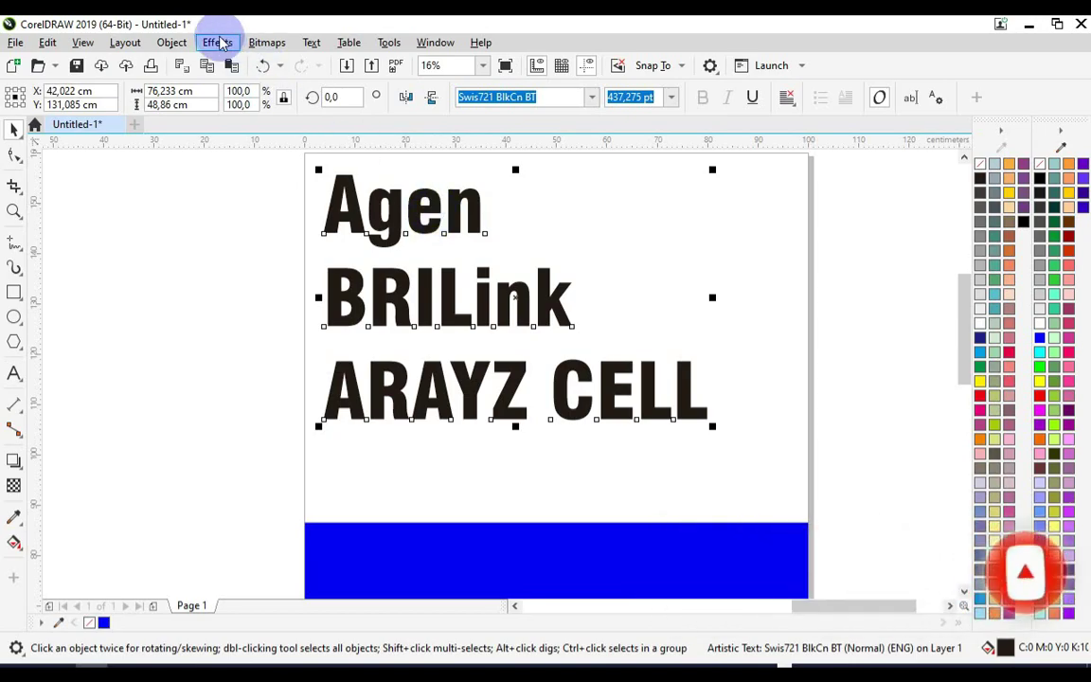
left_click(173, 45)
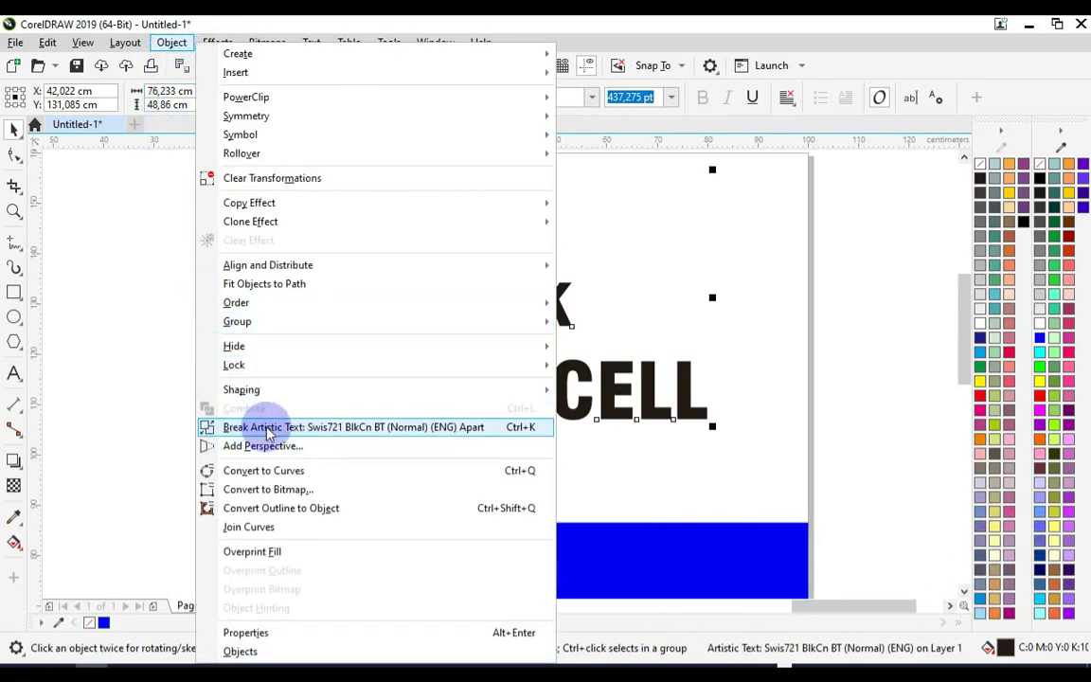
left_click(544, 432)
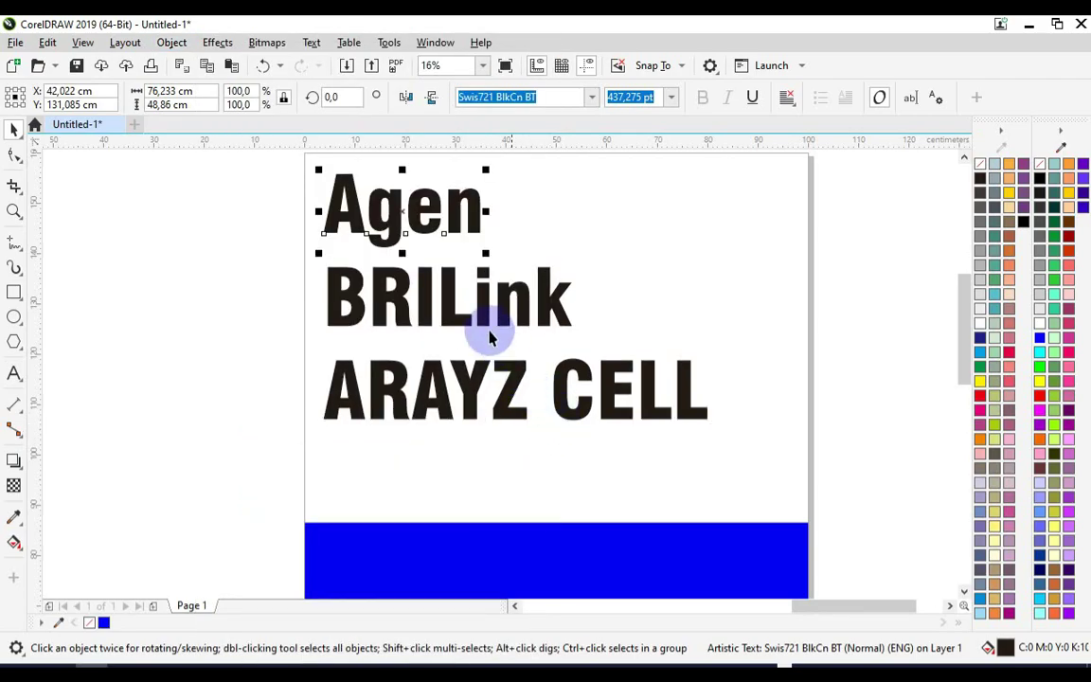
scroll(467, 304, "down", 1)
left_click(508, 279)
left_click_drag(433, 255, 461, 219)
key("ctrl+z")
key("ctrl+z")
left_click_drag(513, 309, 596, 386)
key("ctrl+z")
- Fill the "Agen" and "BRILink" lines with the same blue as the rectangle
scroll(514, 289, "up", 1)
scroll(518, 276, "up", 1)
left_click(354, 238)
left_click(320, 209)
scroll(412, 284, "down", 1)
left_click(1039, 343)
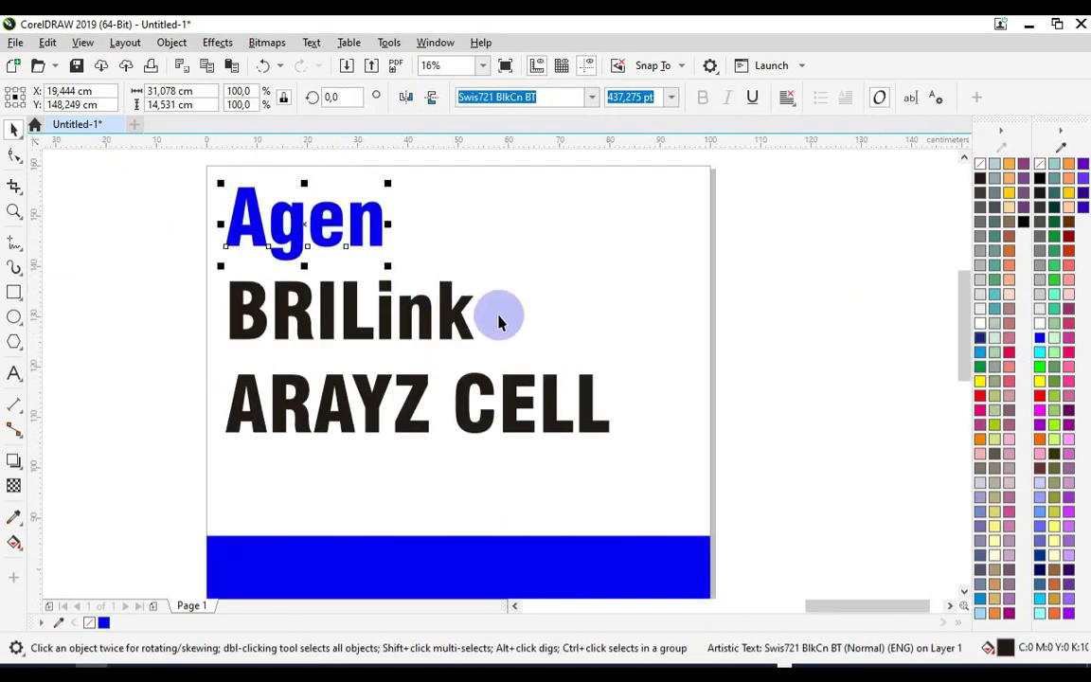
left_click(449, 326)
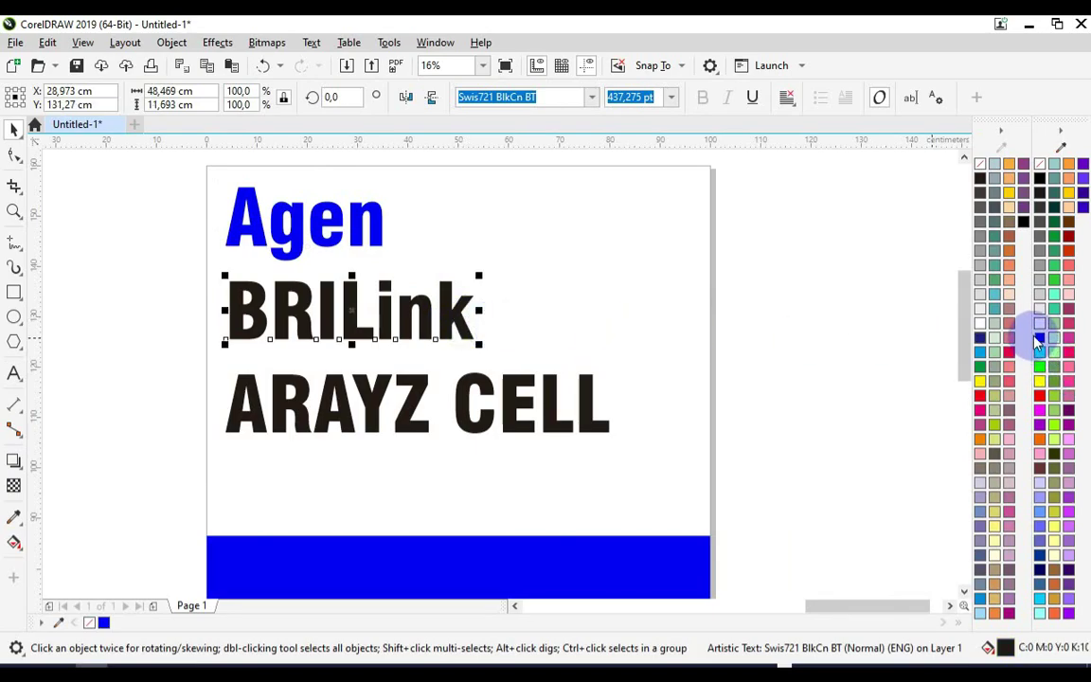
left_click(1039, 343)
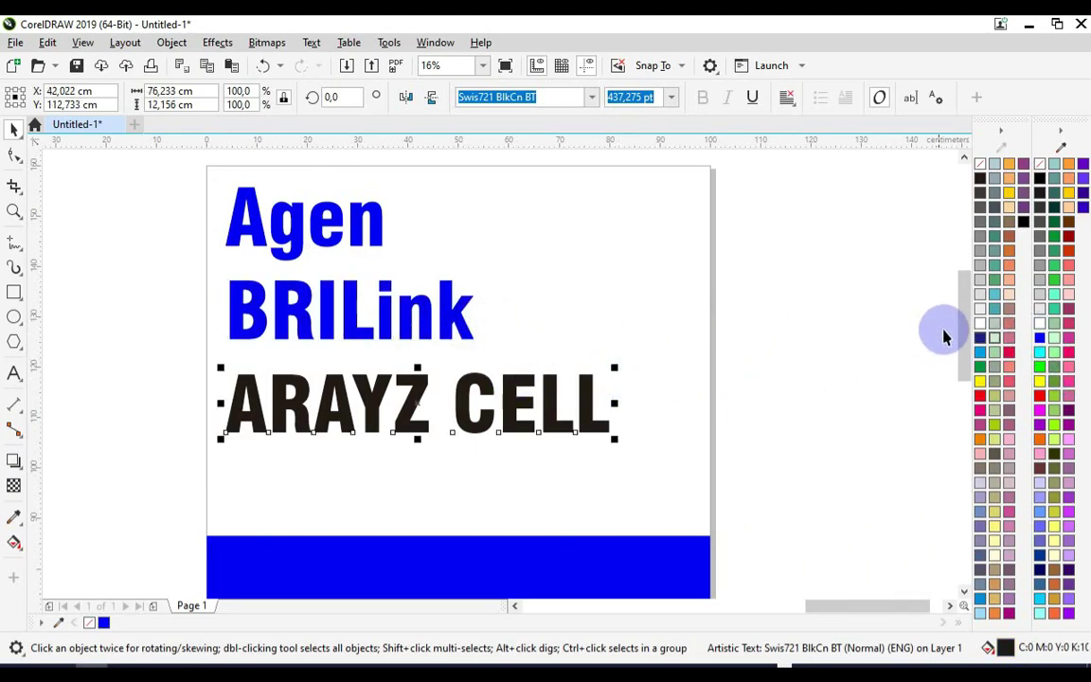
- Fill "ARAYZ CELL" with black, enlarge it to about 95 cm wide and move it up towards "BRILink"
left_click(1040, 179)
left_click_drag(615, 438, 710, 456)
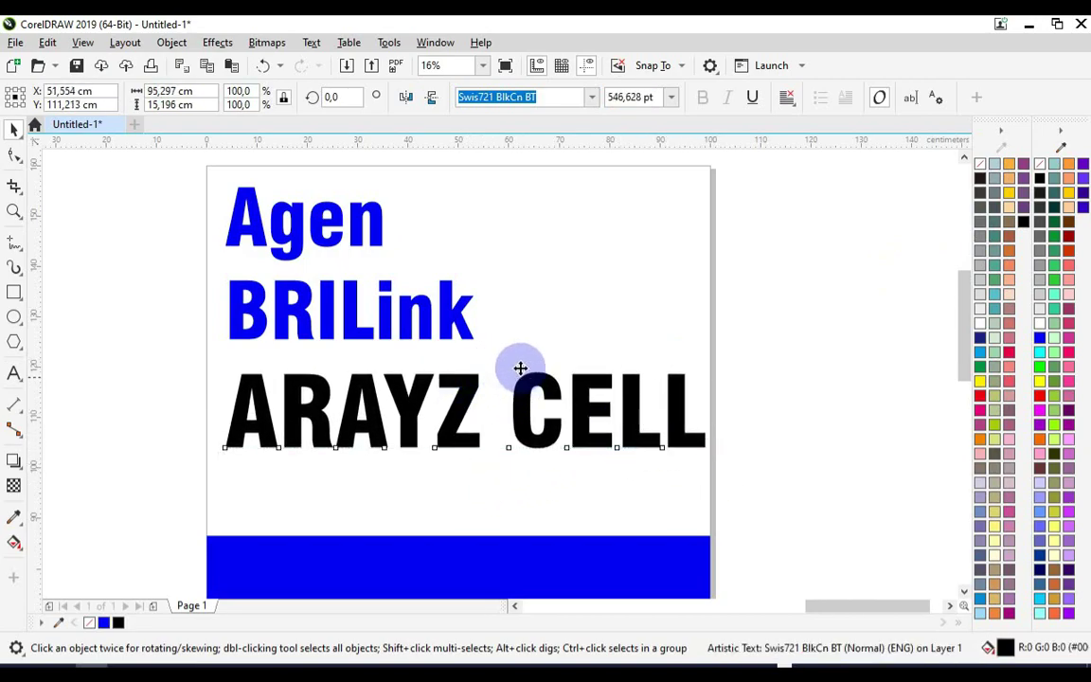
left_click_drag(521, 370, 520, 355)
- Colour only the "Link" part of the "BRILink" text orange
left_click(455, 307)
double_click(341, 293)
left_click_drag(341, 294, 490, 294)
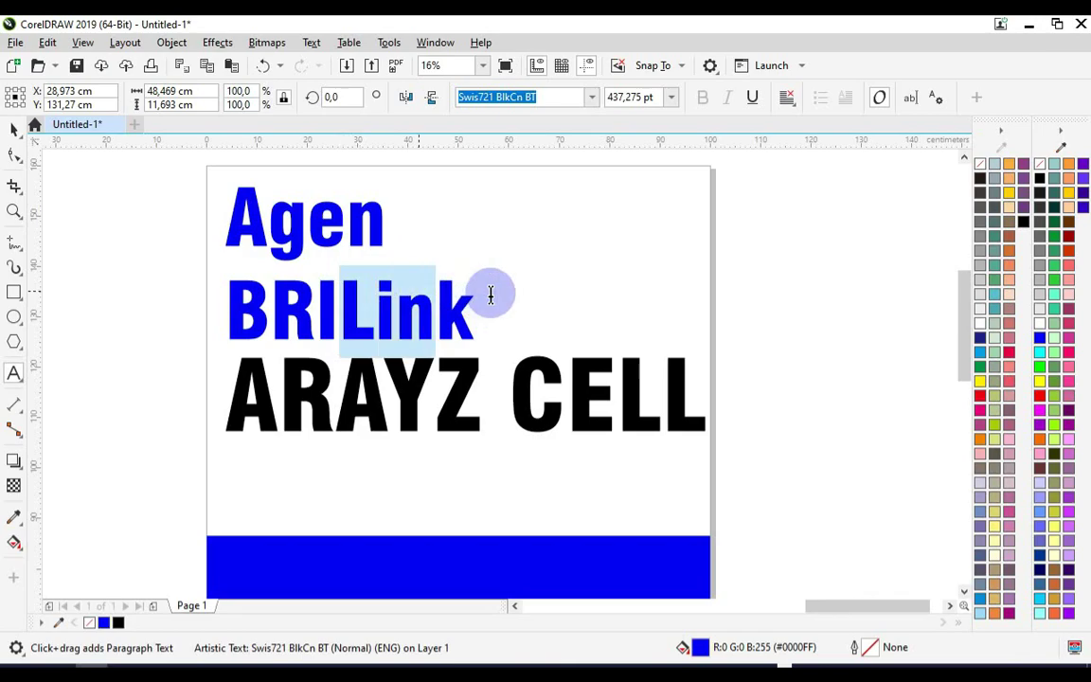
left_click(1042, 441)
left_click(13, 130)
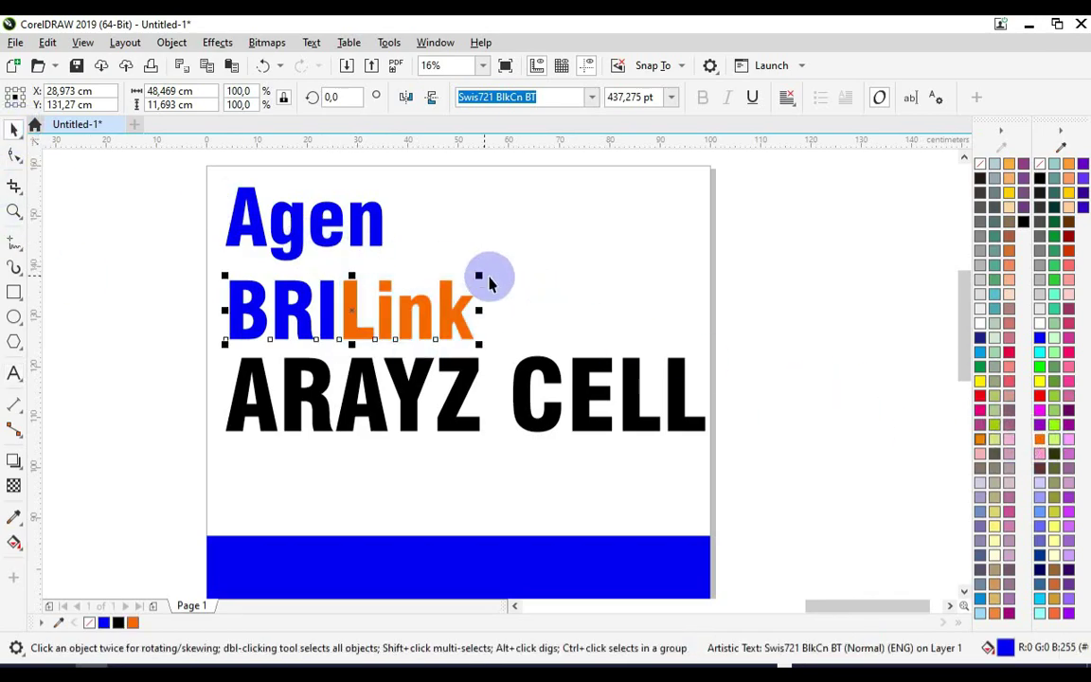
- Stretch the "BRILink" text to about the width of "ARAYZ CELL" and place it just above that line
left_click_drag(485, 274, 714, 309)
scroll(514, 327, "down", 1)
scroll(494, 295, "up", 1)
left_click_drag(494, 296, 497, 281)
- Move the "BRILink" and "ARAYZ CELL" lines down together, and shift "Agen" slightly down
left_click(501, 402, "shift")
left_click_drag(494, 348, 494, 373)
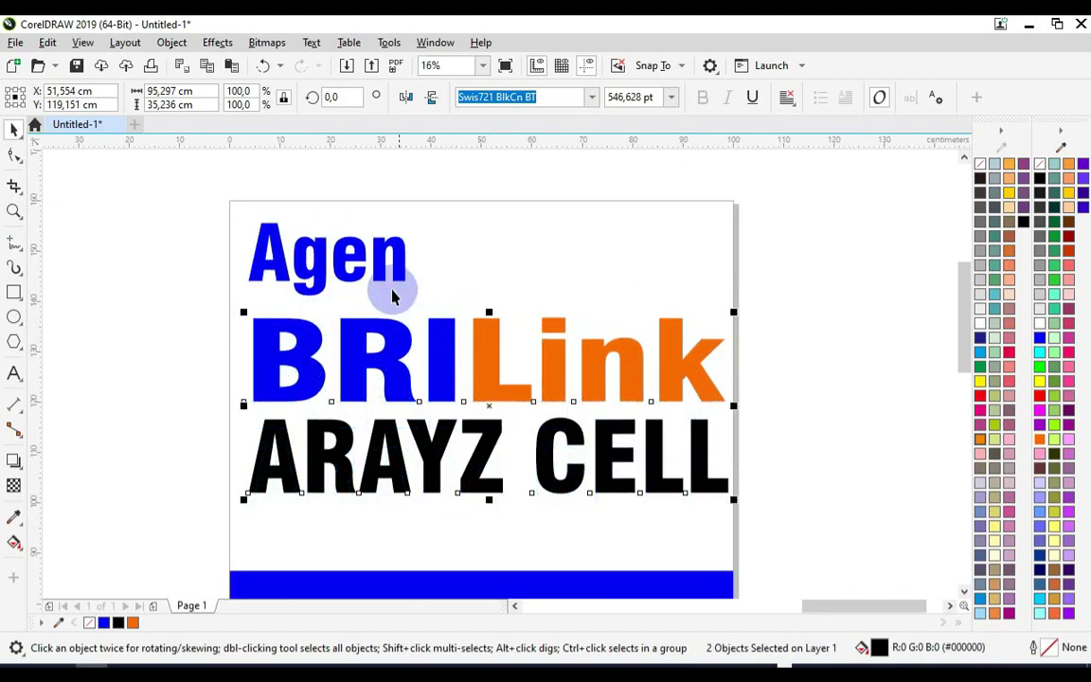
left_click(402, 277)
left_click_drag(399, 265, 406, 276)
- Move the BANK BRI logo and the row of payment logos from the far-off pasteboard to just above the page
scroll(601, 278, "down", 2)
scroll(398, 338, "down", 1)
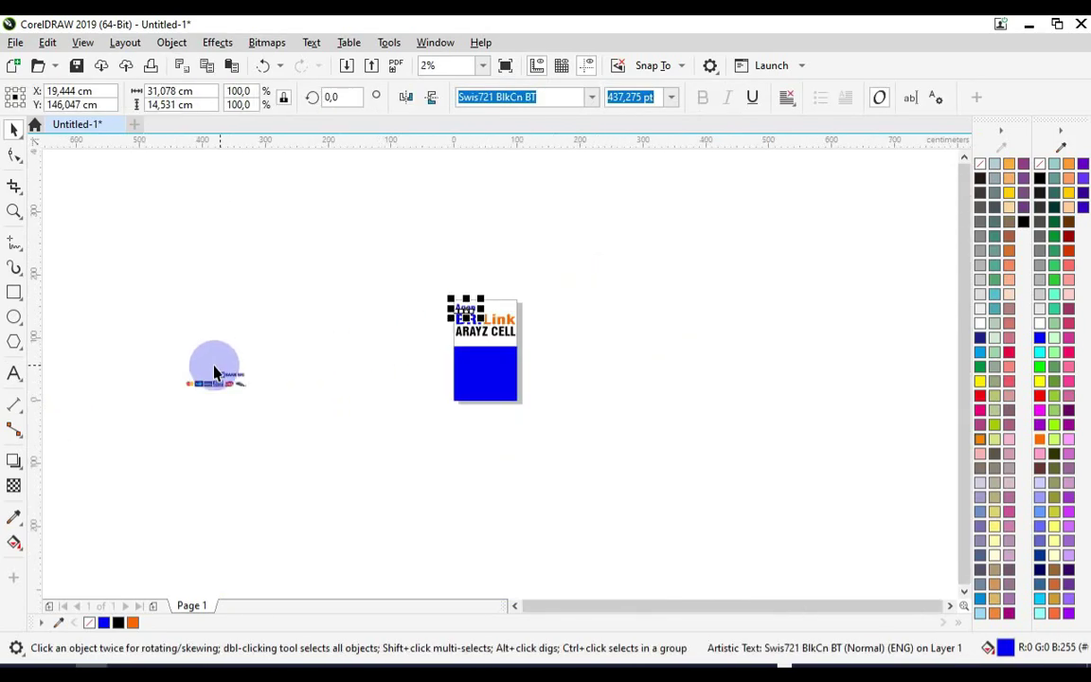
scroll(203, 364, "up", 1)
scroll(155, 407, "up", 2)
key("z")
left_click_drag(204, 247, 658, 401)
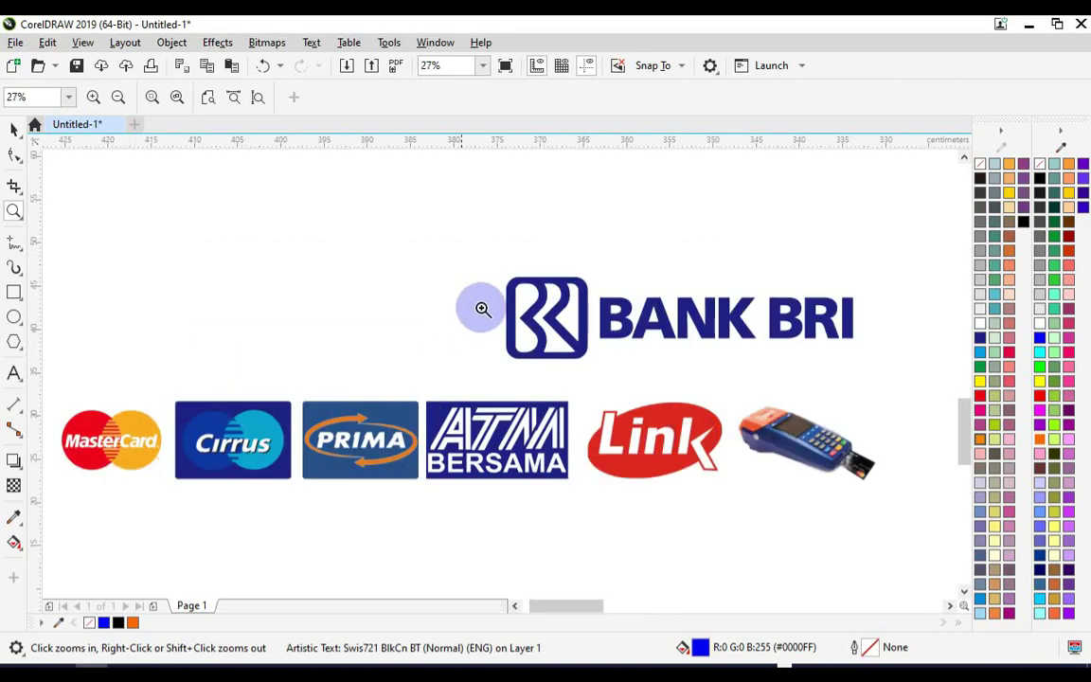
left_click(14, 128)
scroll(274, 421, "down", 3)
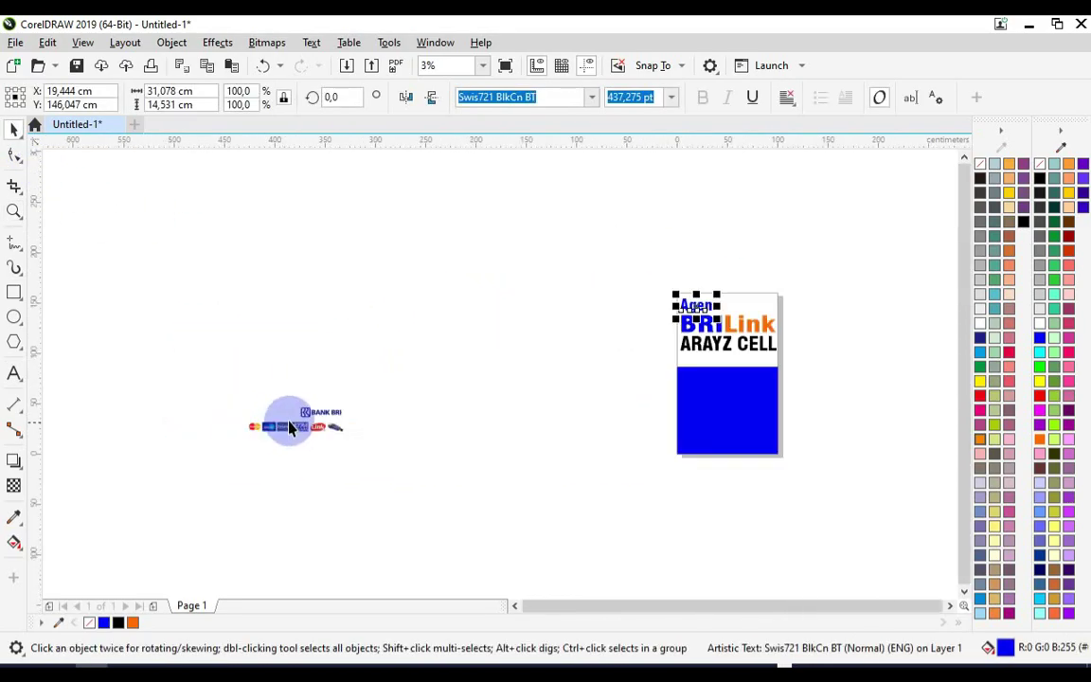
left_click(295, 422)
left_click_drag(187, 372, 502, 538)
left_click_drag(328, 419, 788, 275)
left_click(788, 275)
- Place the BANK BRI logo in the page's upper right corner, level with "Agen"
scroll(786, 272, "up", 4)
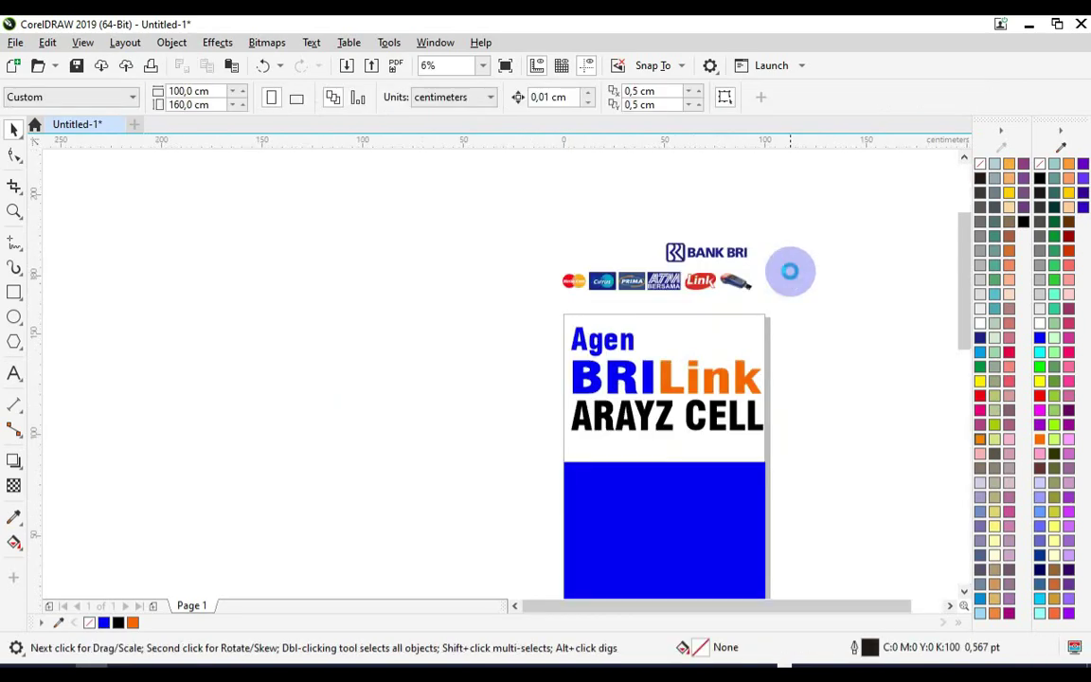
left_click_drag(527, 273, 611, 405)
scroll(478, 422, "up", 2)
left_click_drag(460, 406, 468, 361)
- Recolour the BANK BRI logo with the same blue as the "Agen" text
left_click(722, 312)
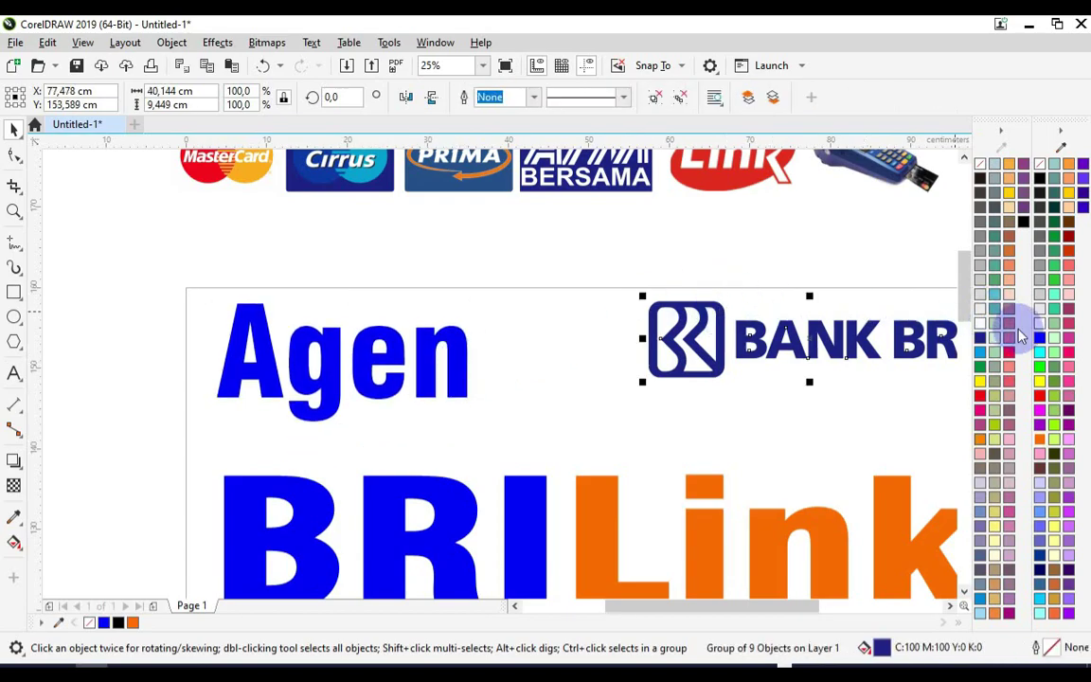
scroll(605, 316, "down", 2)
left_click(616, 341)
scroll(663, 434, "up", 2)
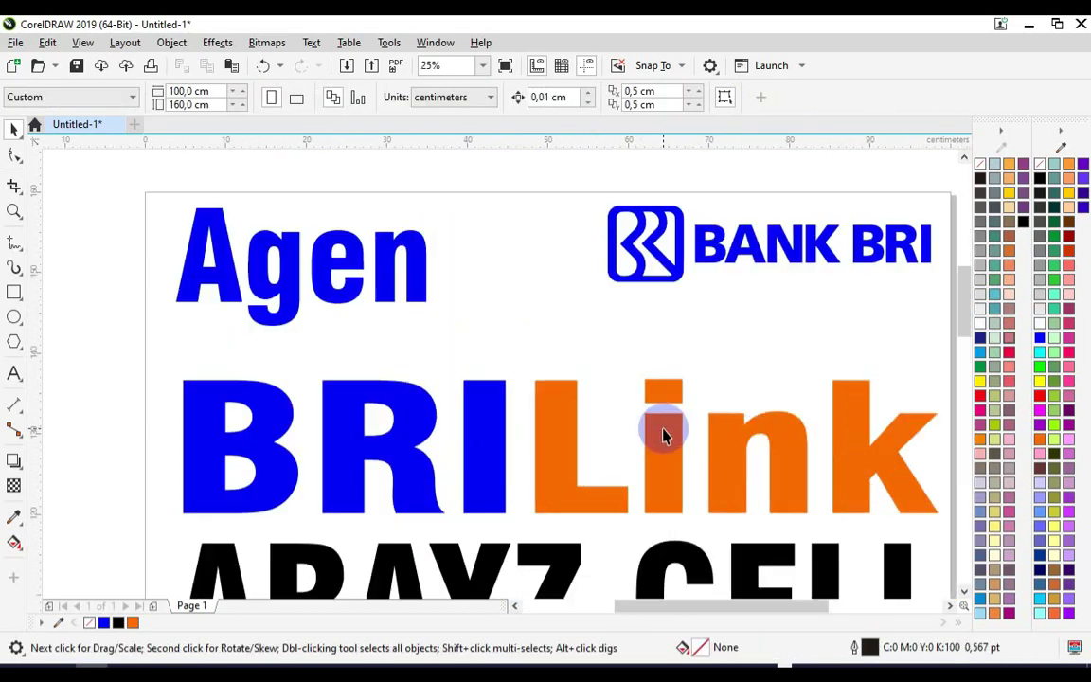
- Move the "BRILink" and "ARAYZ CELL" lines up to tighten the gaps below "Agen"
left_click_drag(663, 434, 663, 396)
scroll(638, 365, "down", 2)
scroll(620, 445, "up", 2)
left_click_drag(627, 447, 628, 409)
scroll(578, 307, "down", 2)
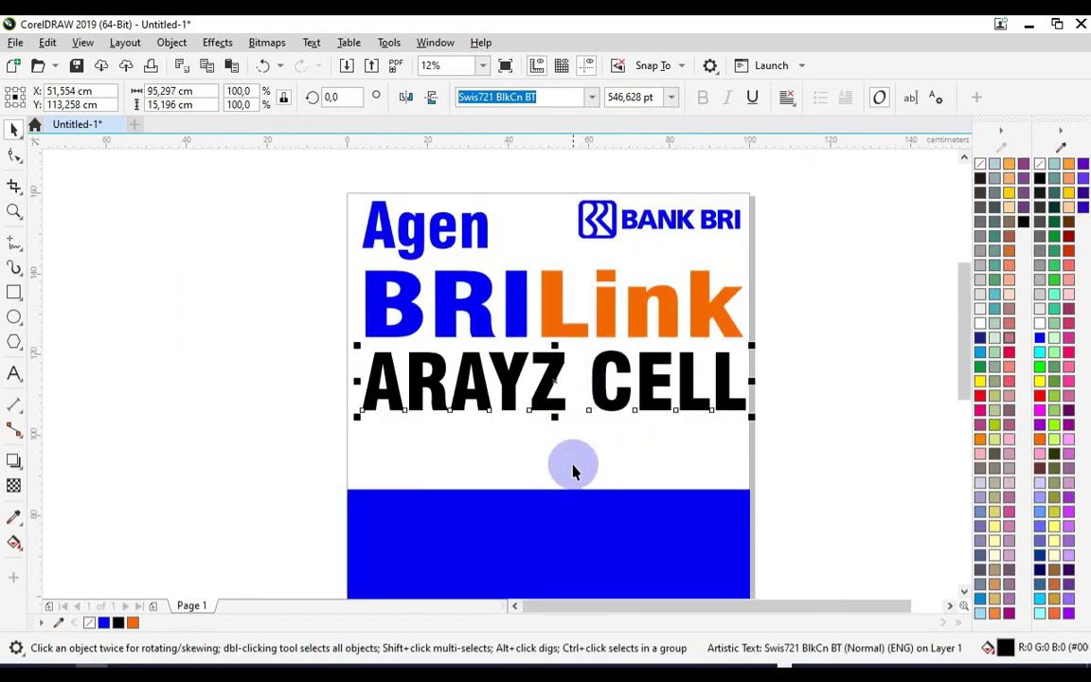
left_click(572, 496)
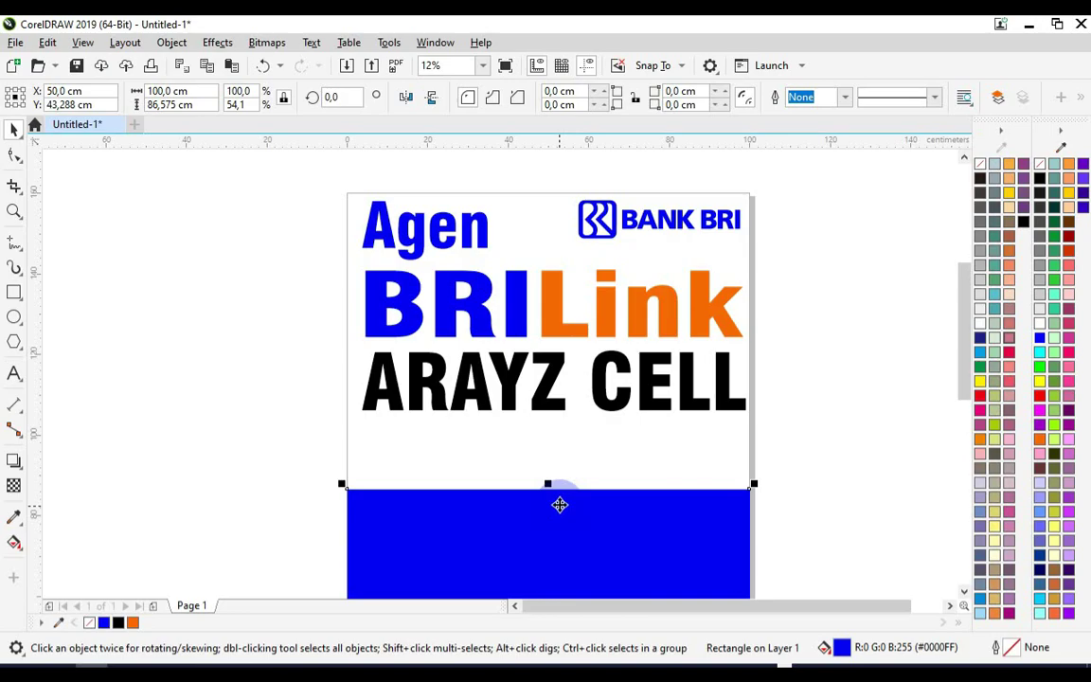
scroll(560, 505, "down", 2)
scroll(524, 389, "up", 2)
left_click(130, 399)
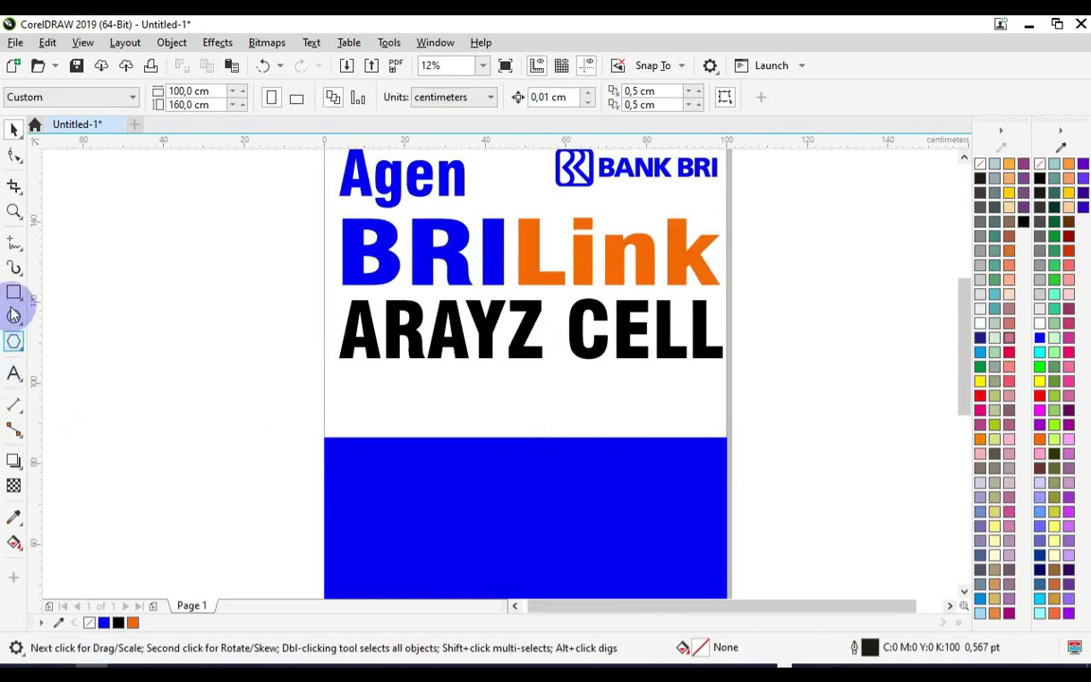
- Create a page-sized rectangle and squash it into a full-width strip about 3.7 cm tall just below "ARAYZ CELL"
double_click(13, 296)
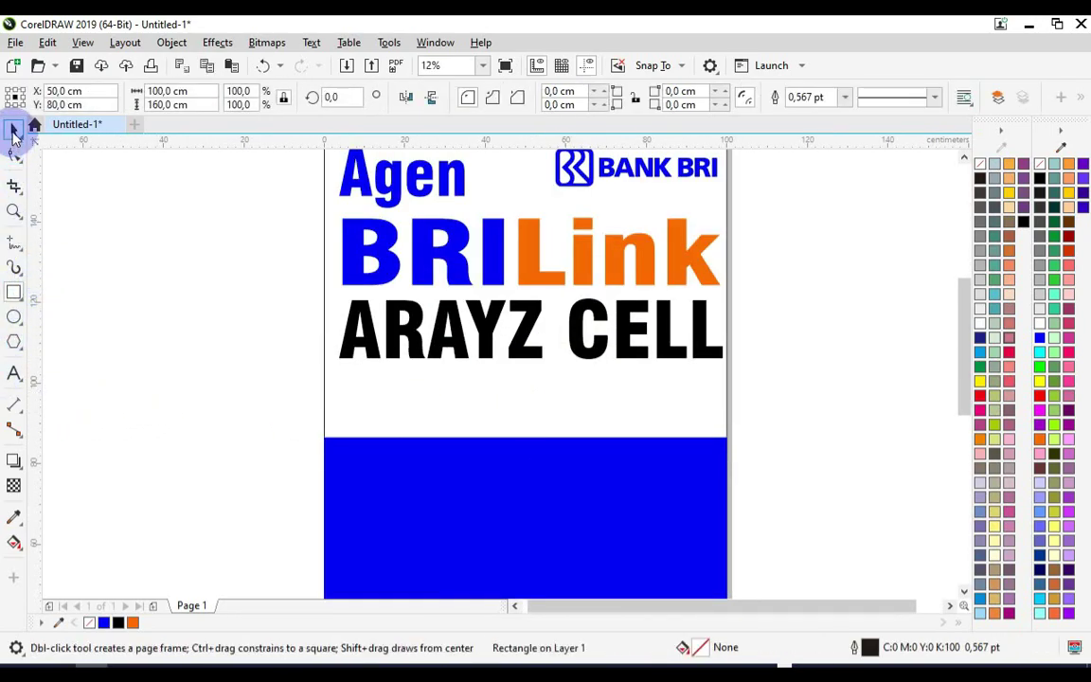
left_click(12, 133)
scroll(559, 328, "down", 1)
left_click_drag(545, 233, 575, 398)
scroll(537, 402, "up", 1)
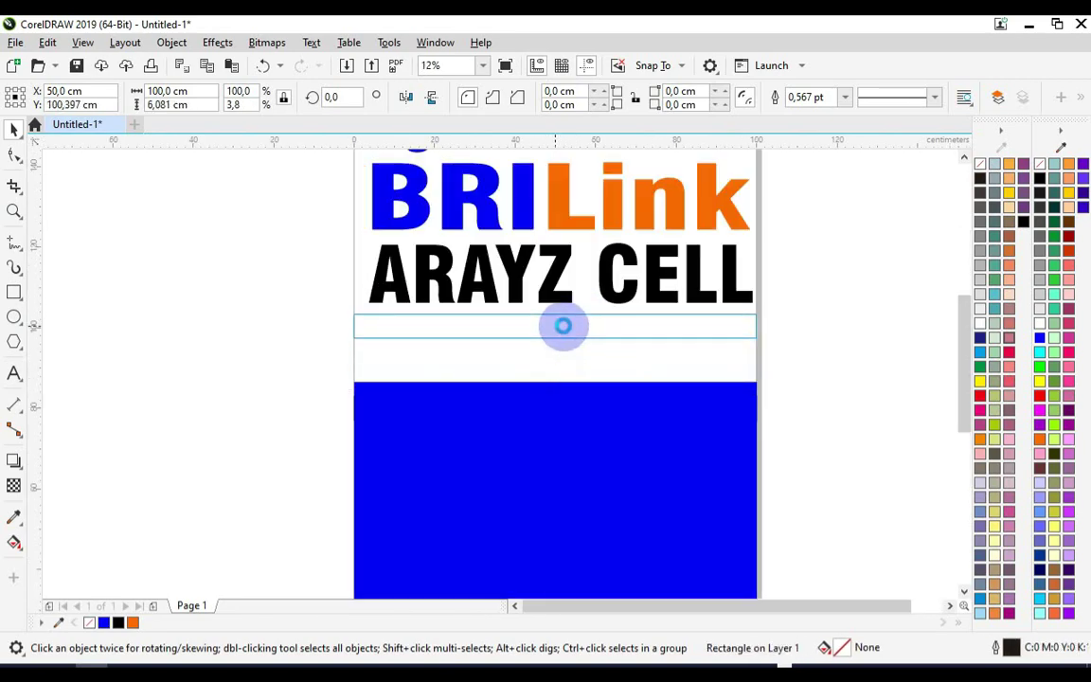
scroll(564, 331, "up", 1)
left_click_drag(552, 296, 597, 337)
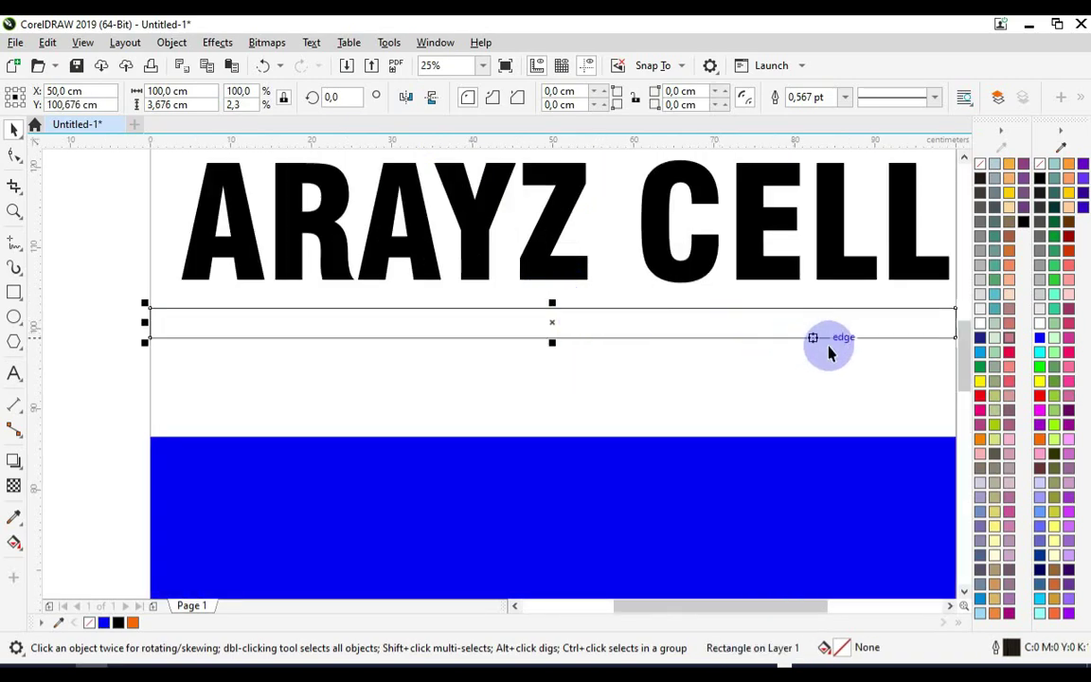
- Fill the thin strip with yellow and remove its outline
left_click(1040, 384)
left_click(845, 98)
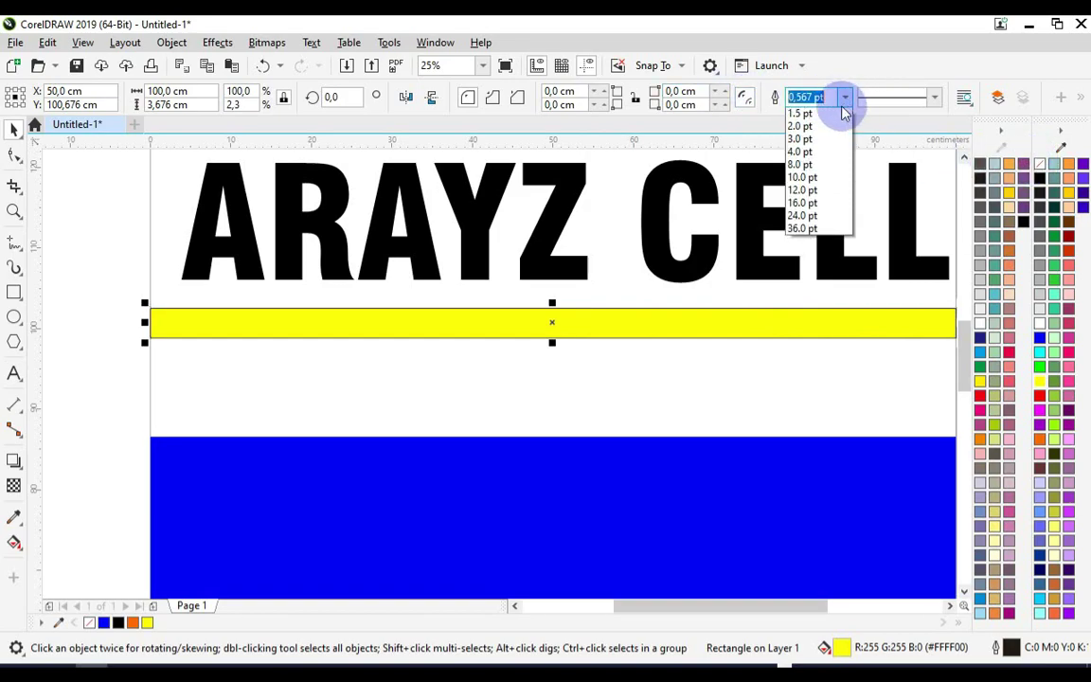
left_click(826, 113)
scroll(603, 311, "down", 1)
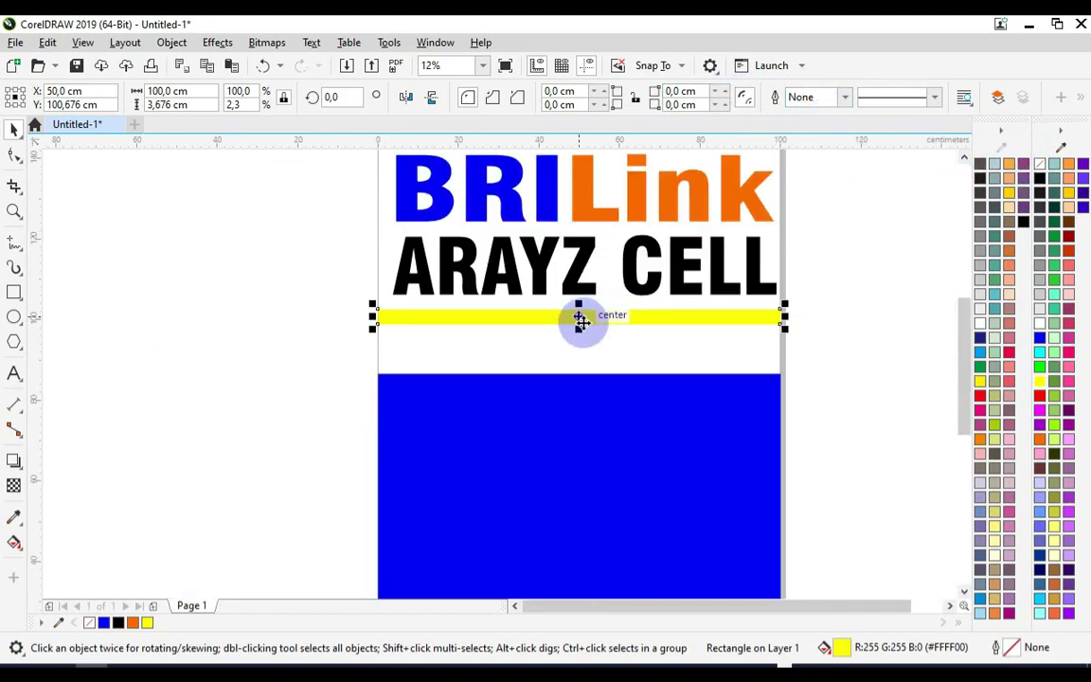
scroll(579, 320, "up", 1)
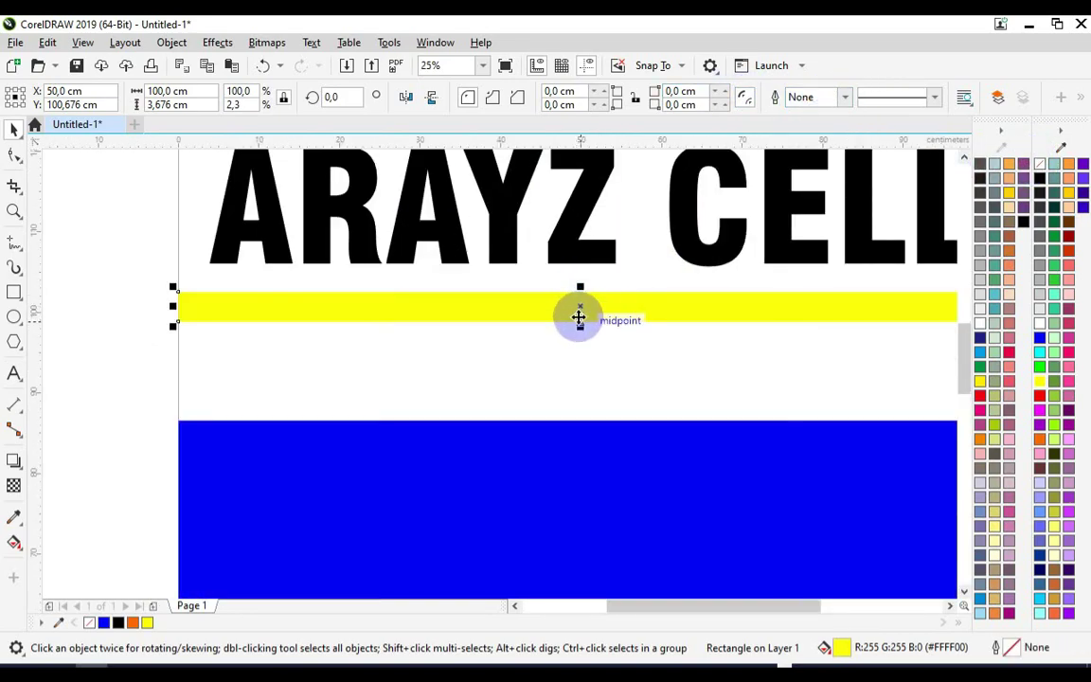
- Add an orange copy of the yellow strip directly beneath it, stretched to about 12.3 cm tall so it reaches the blue area
right_click(542, 301)
left_click(611, 251)
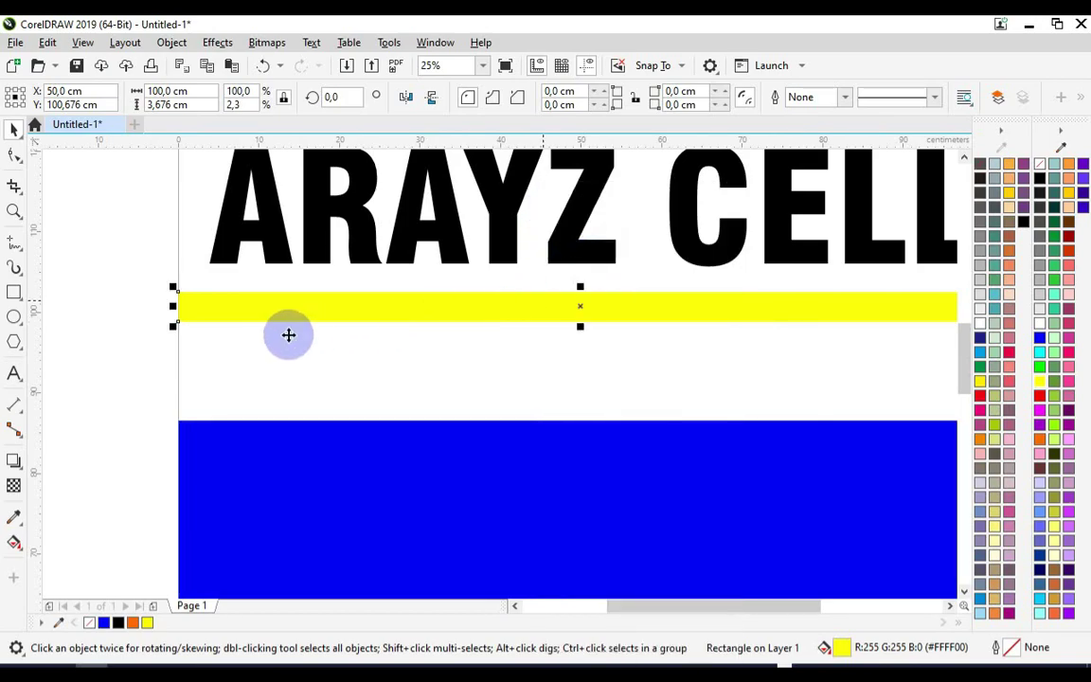
left_click(139, 345)
right_click(139, 346)
left_click(180, 470)
mouse_move(285, 317)
left_mouse_down()
mouse_move(289, 358)
mouse_move(280, 325)
left_mouse_up()
left_click(1042, 440)
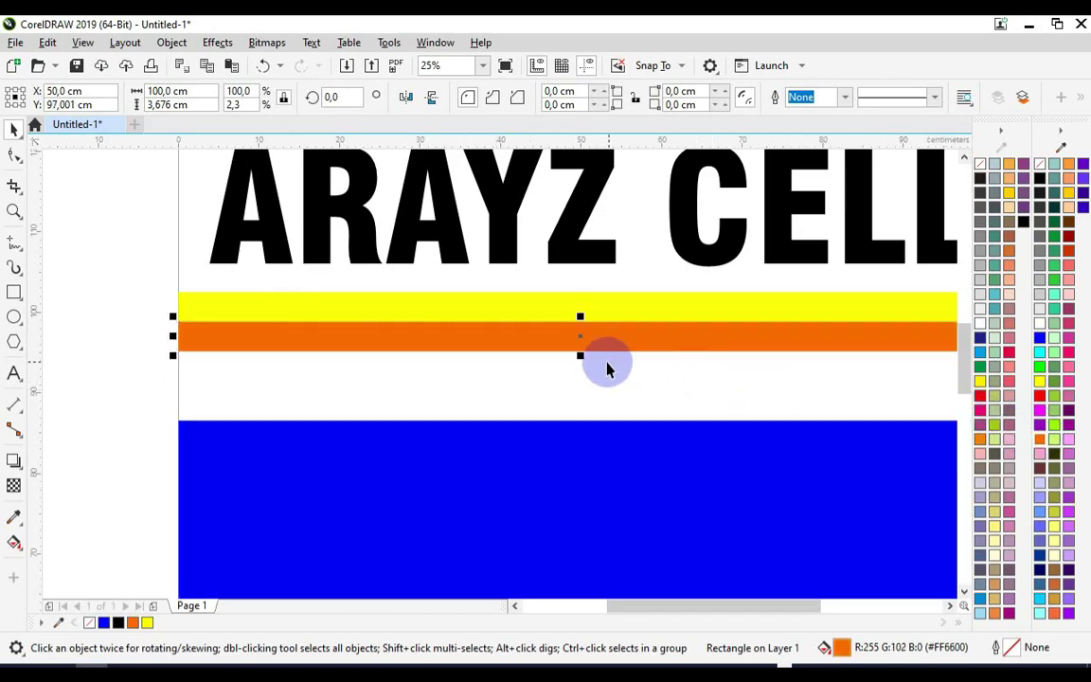
left_click_drag(580, 352, 579, 421)
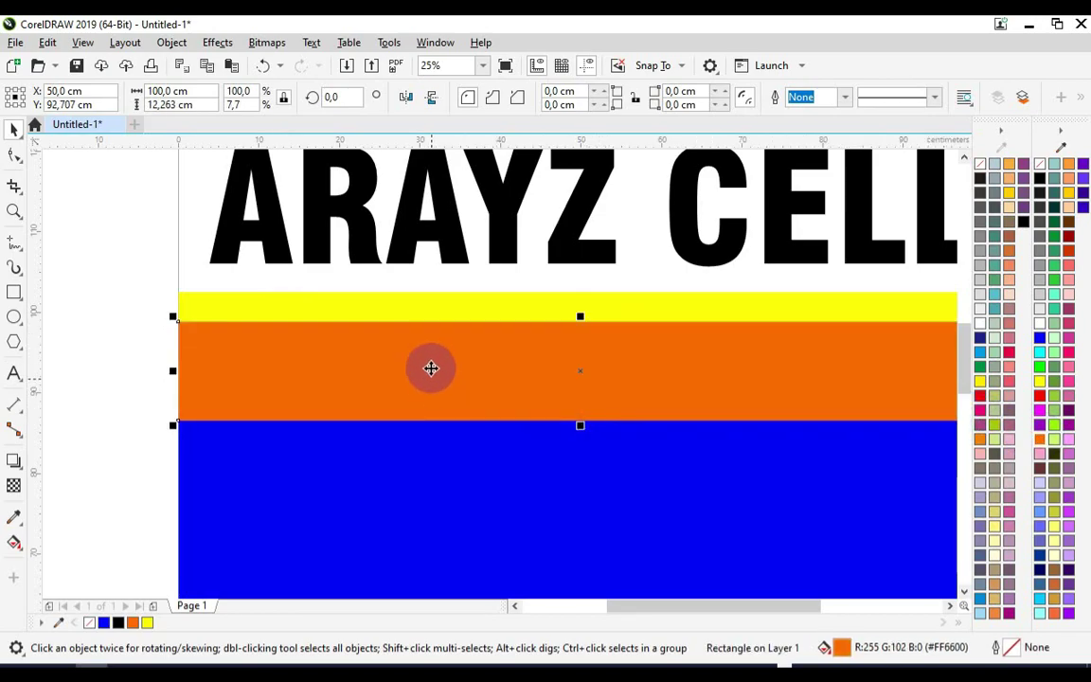
- Duplicate the "ARAYZ CELL" text and place the copy over the orange band
scroll(445, 313, "down", 2)
left_click(463, 275)
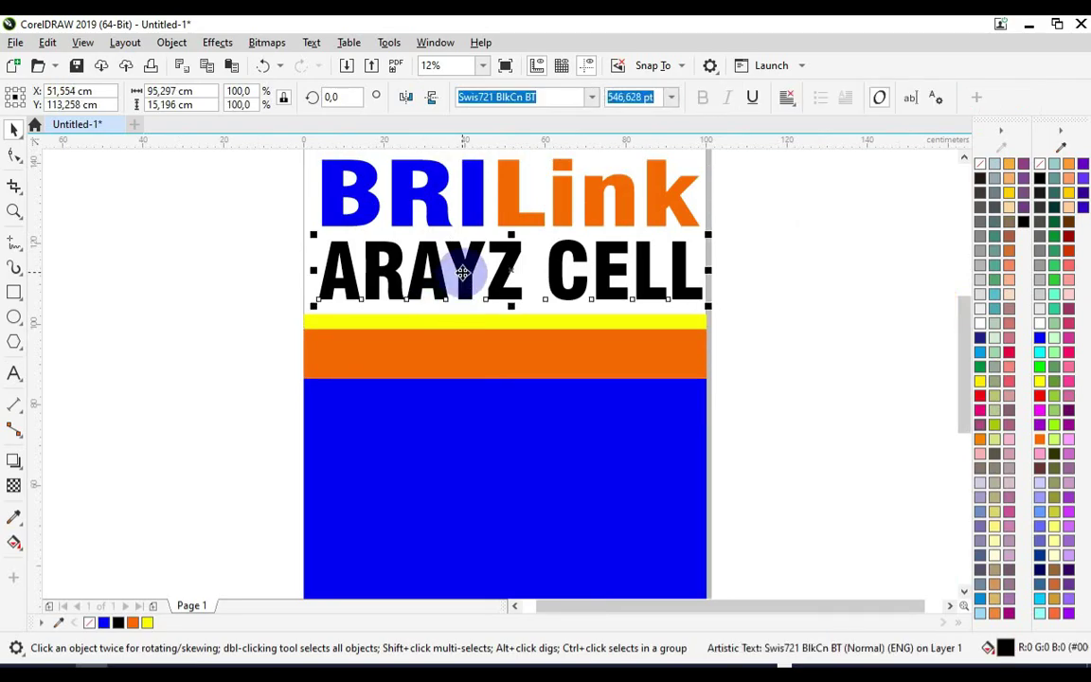
right_click(464, 273)
left_click(346, 352)
left_click(210, 306)
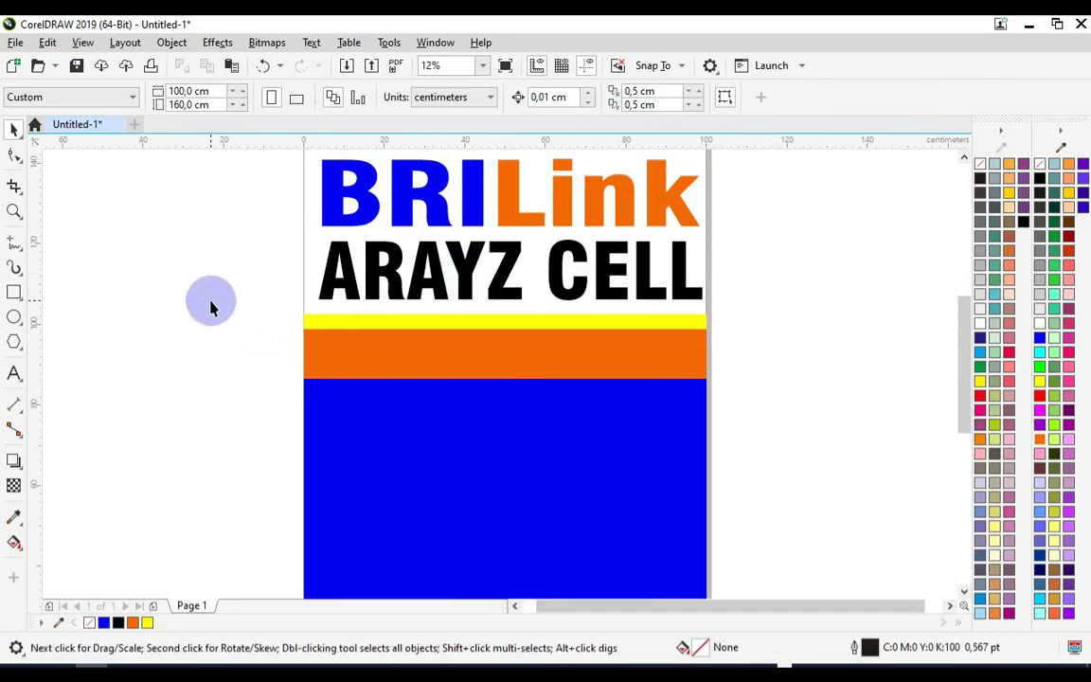
right_click(210, 306)
left_click(289, 434)
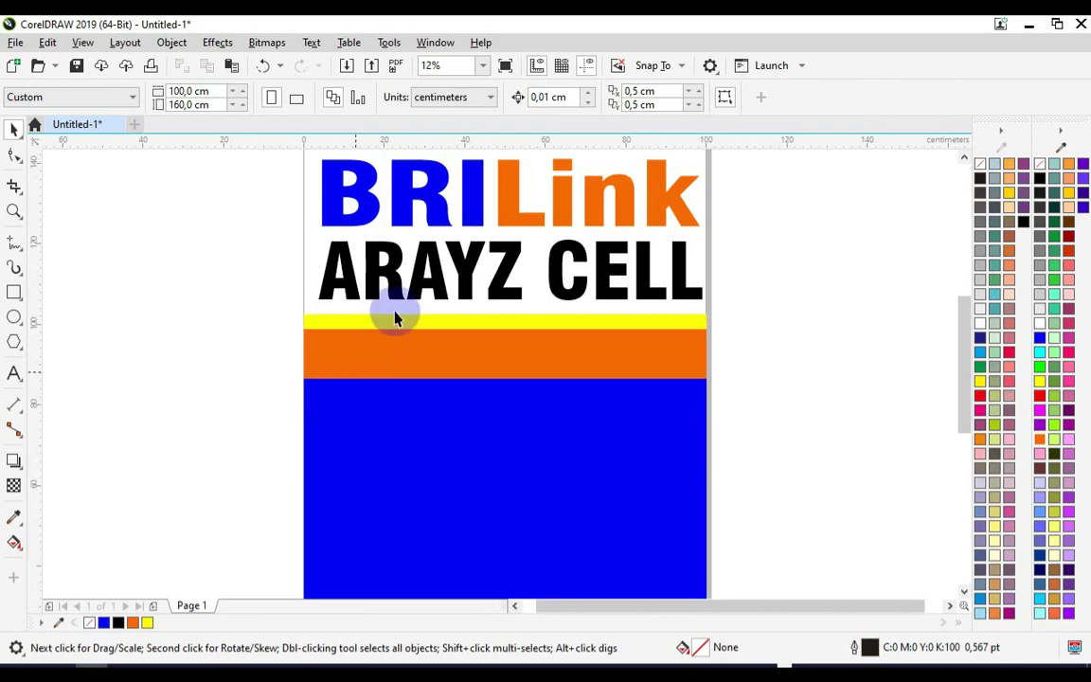
left_click_drag(381, 303, 385, 373)
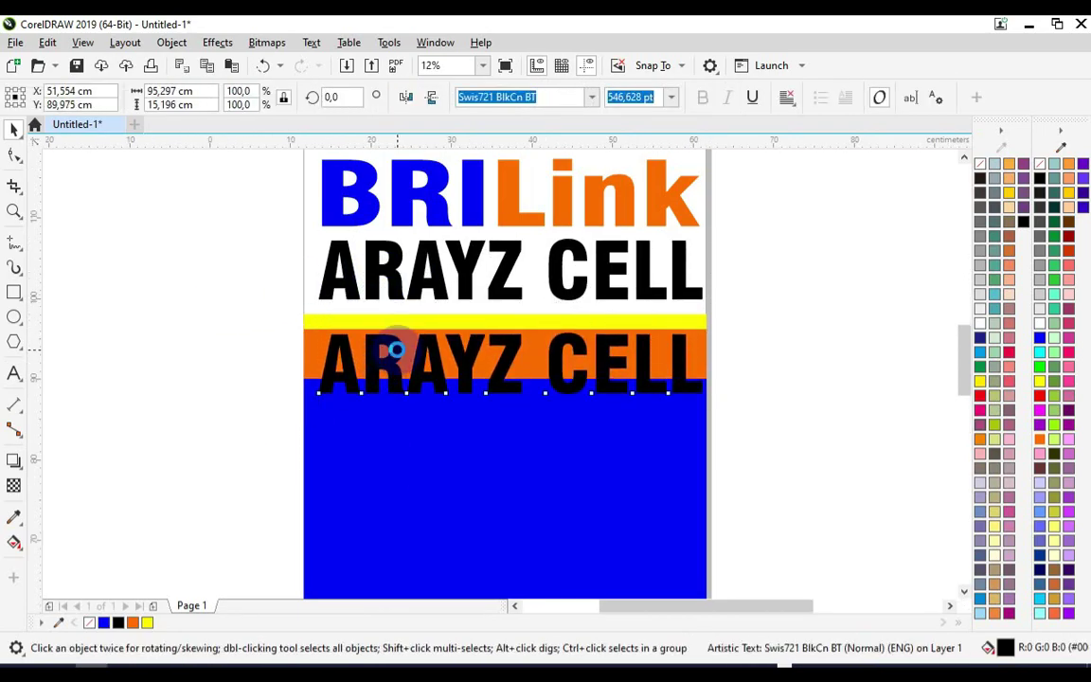
- Replace the copied text on the orange band with "TRANSFER, SETOR TUNAI & TARIK TUNAI"
scroll(389, 345, "up", 2)
double_click(399, 353)
key("ctrl+a")
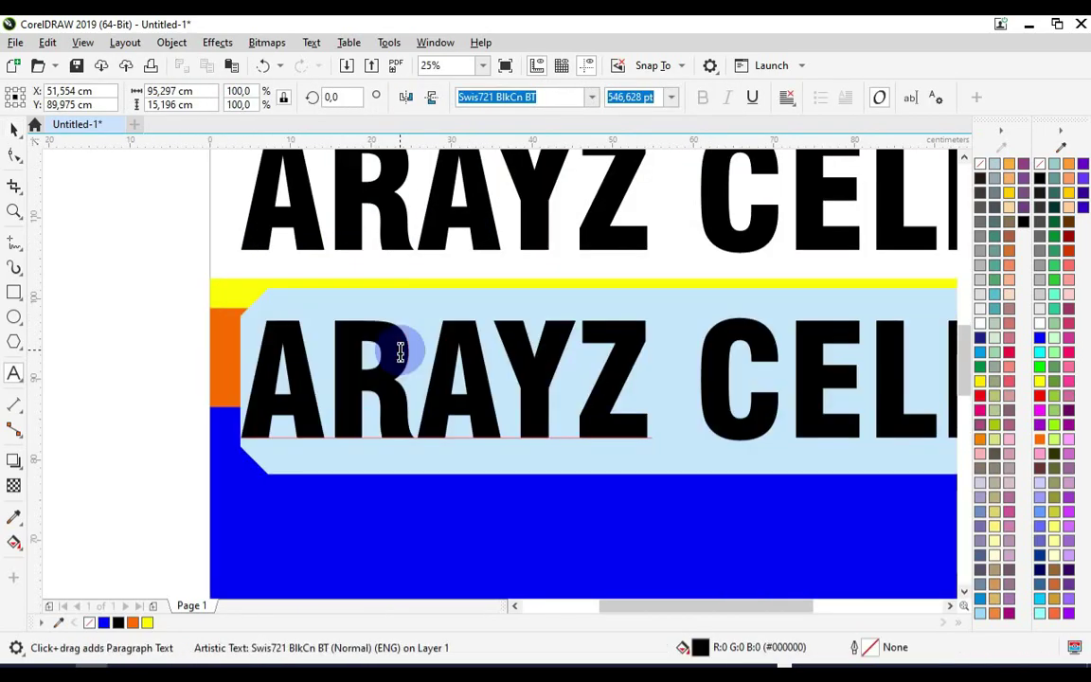
type("TRANSFER")
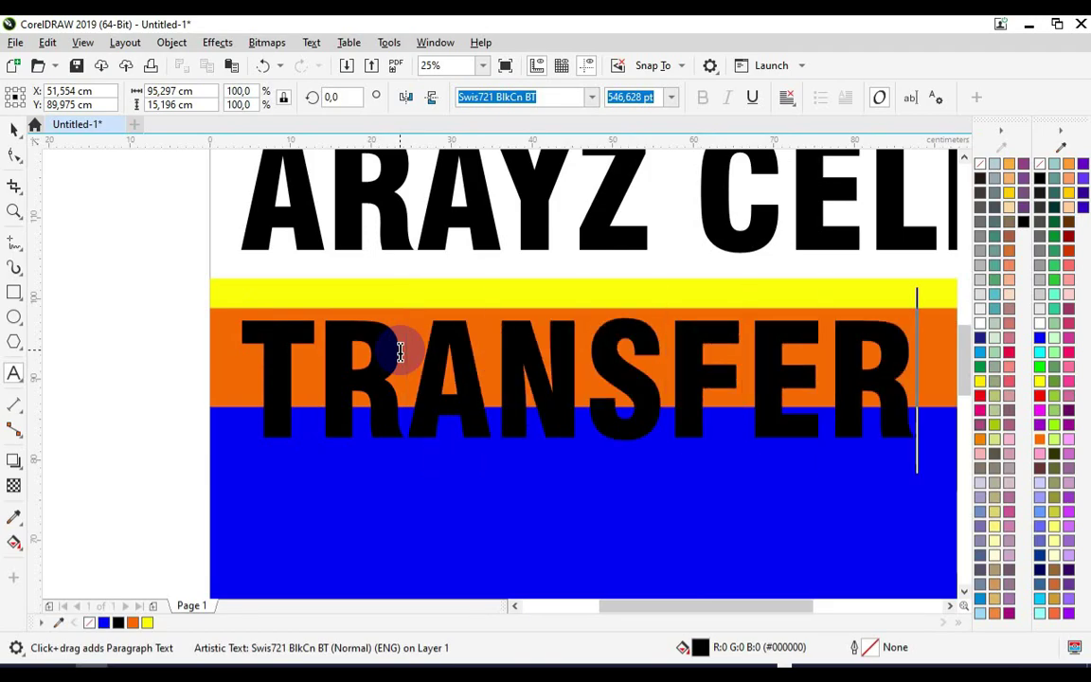
type(", SETOR TU")
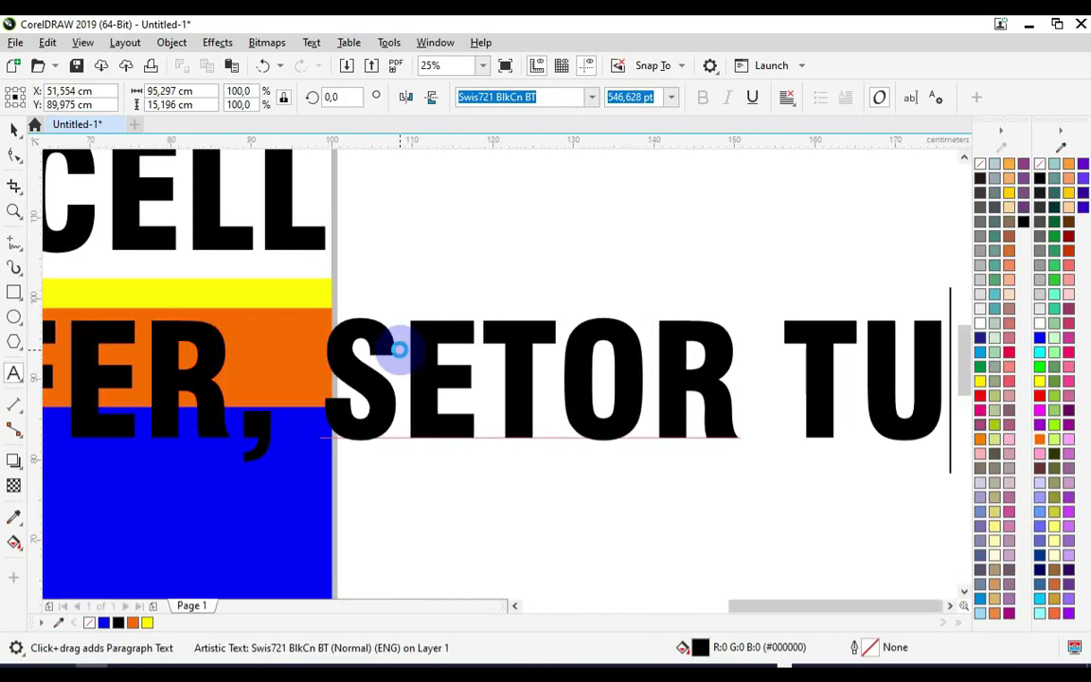
type("NAI,")
key("BackSpace")
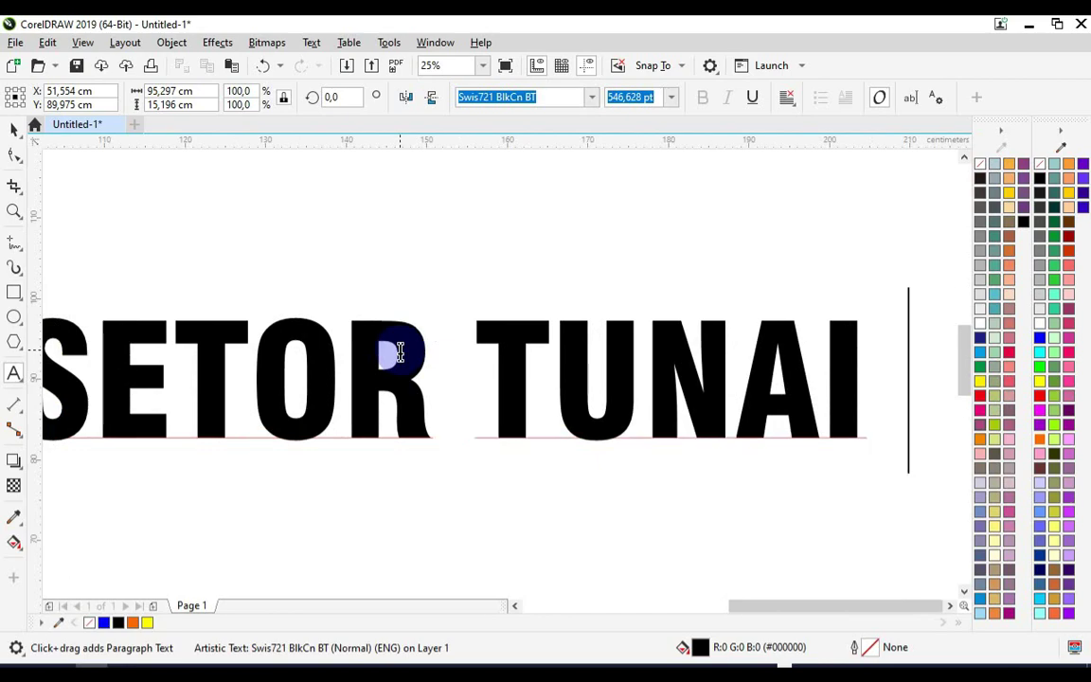
type("& TARIK TUNI")
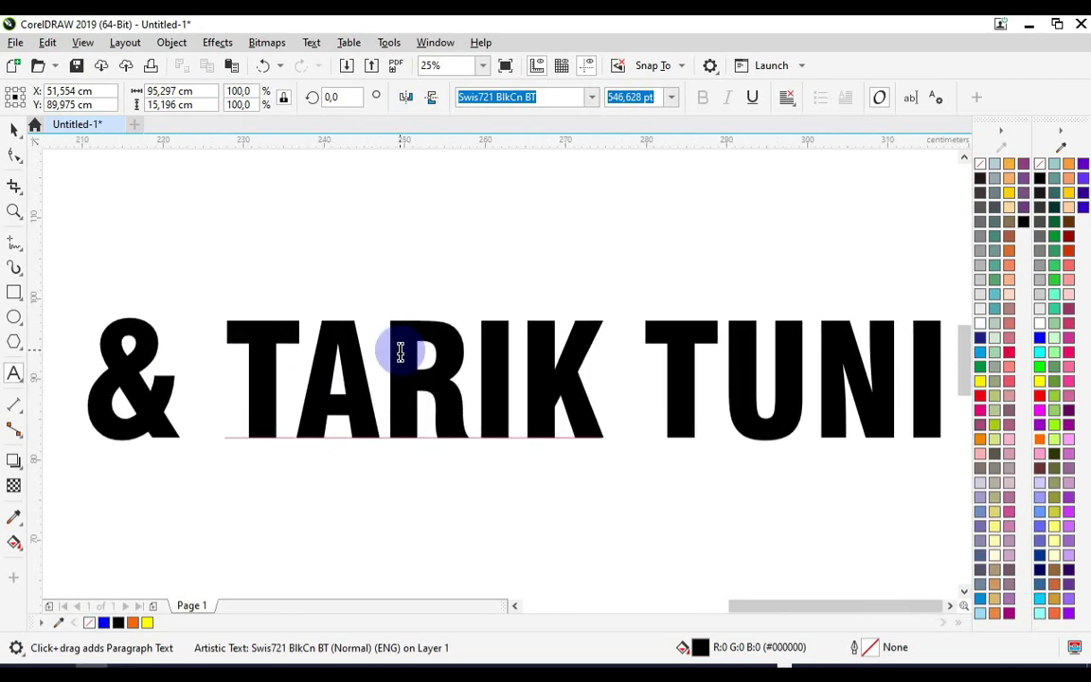
key("BackSpace")
type("AI")
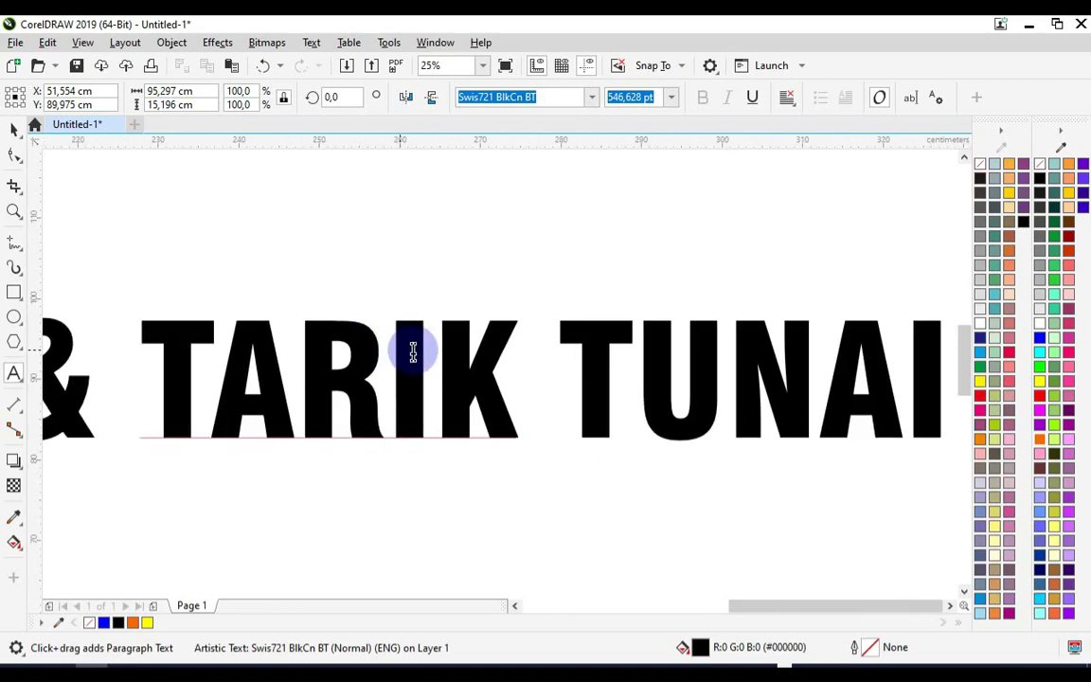
- Colour the "TRANSFER, SETOR TUNAI & TARIK TUNAI" line white and shrink it to about 95 cm wide inside the orange band
scroll(413, 351, "down", 4)
left_click(14, 131)
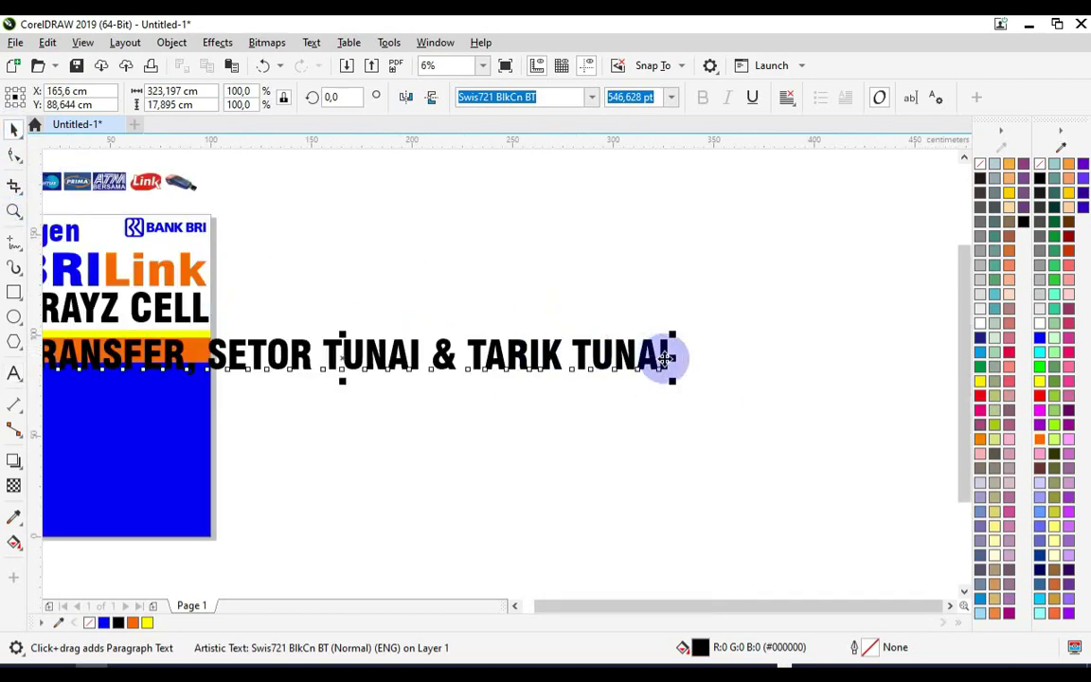
scroll(670, 363, "down", 1)
scroll(464, 354, "up", 1)
left_click_drag(881, 347, 437, 373)
left_click(1040, 323)
scroll(272, 372, "up", 1)
left_click_drag(264, 388, 257, 351)
left_click_drag(596, 362, 581, 327)
scroll(535, 341, "up", 1)
scroll(598, 345, "down", 1)
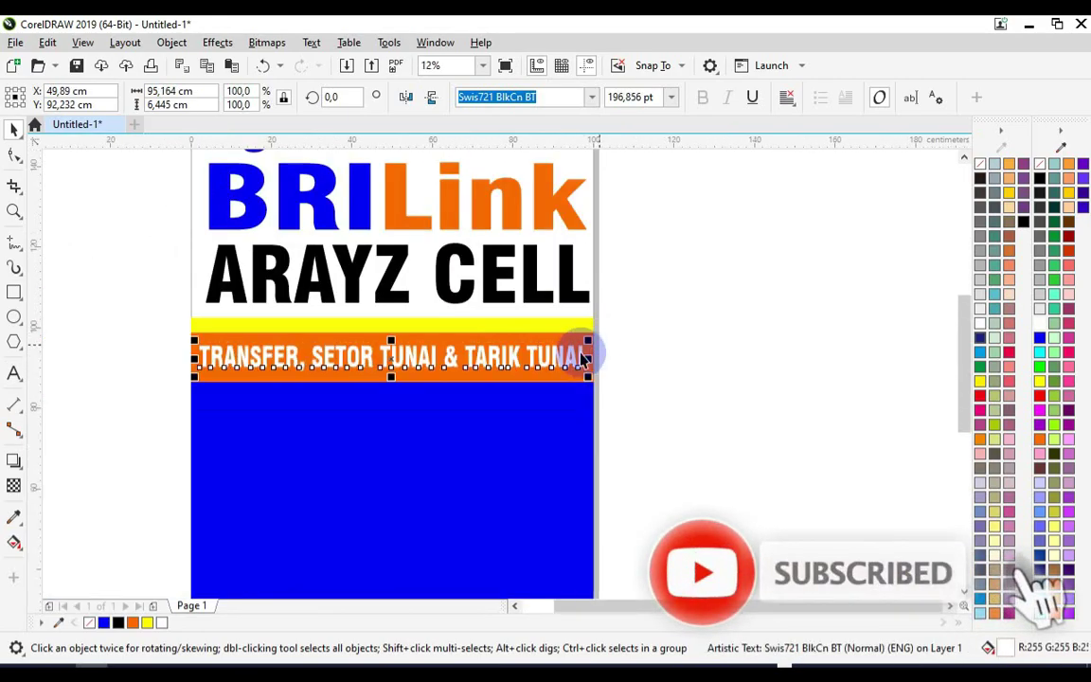
- Stretch the white text line vertically to about 8.5 cm tall, keeping its width
scroll(295, 358, "up", 1)
left_click_drag(488, 329, 495, 321)
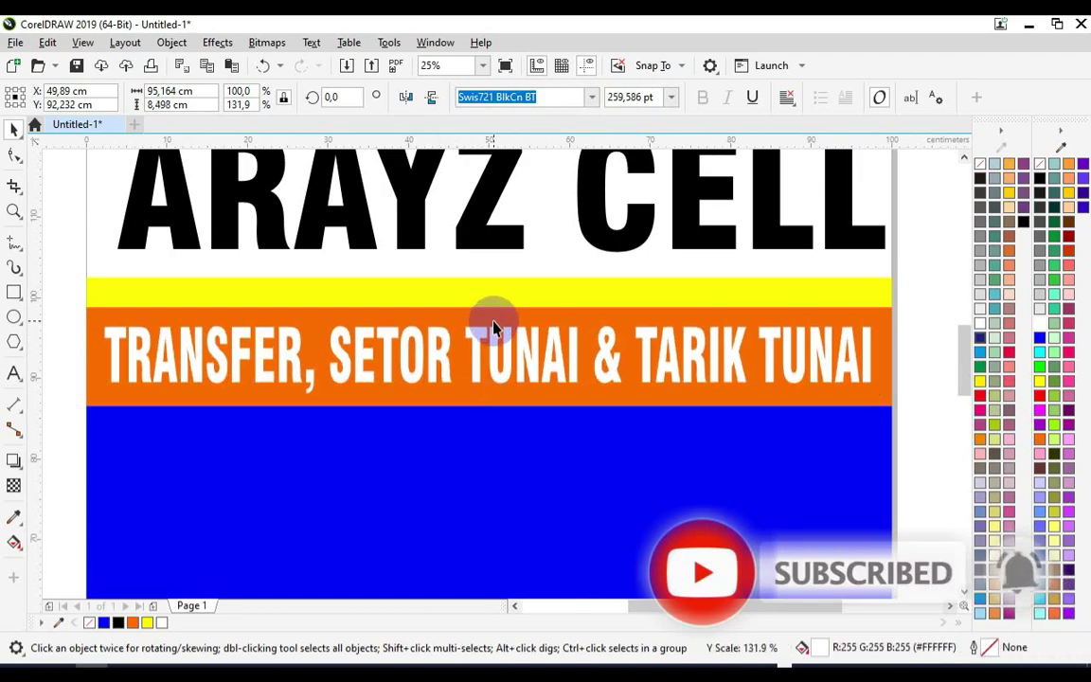
scroll(494, 327, "down", 1)
key("Escape")
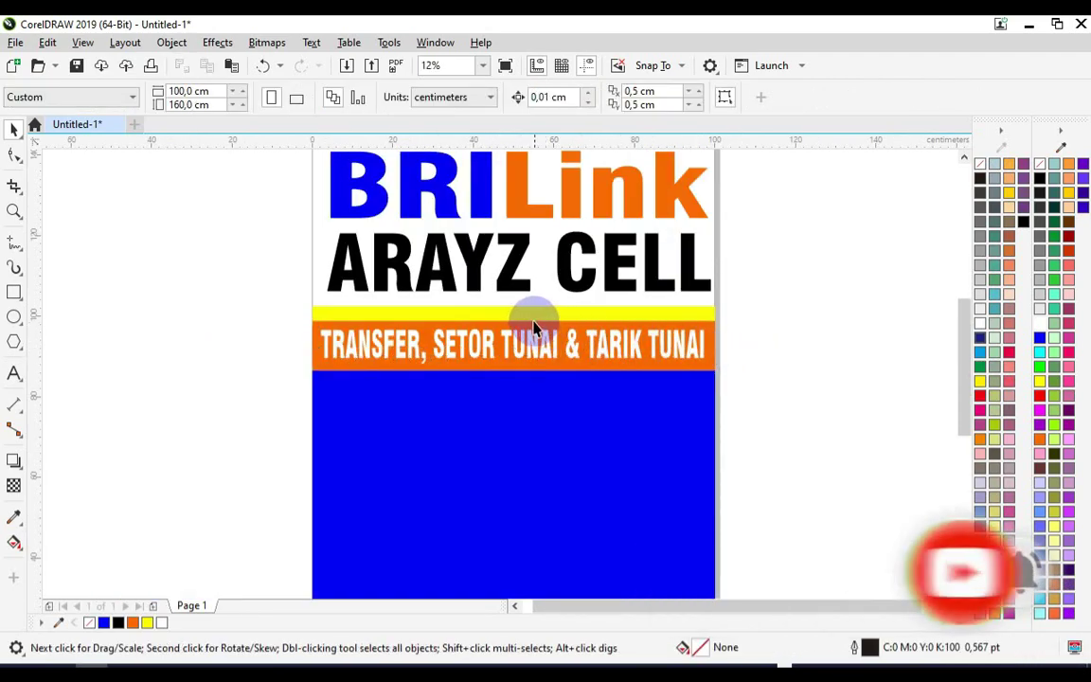
- Place a copy of "ARAYZ CELL" at the top of the blue area, shrunk to about 256 pt and coloured white
scroll(467, 340, "down", 1)
left_click(478, 239)
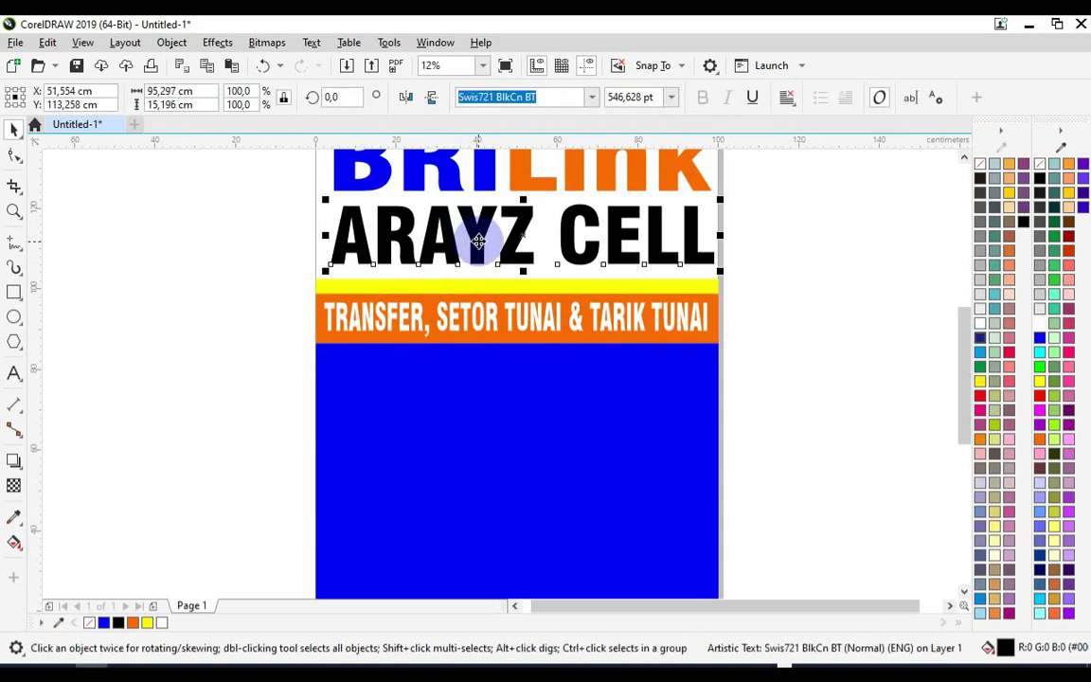
right_click(477, 232)
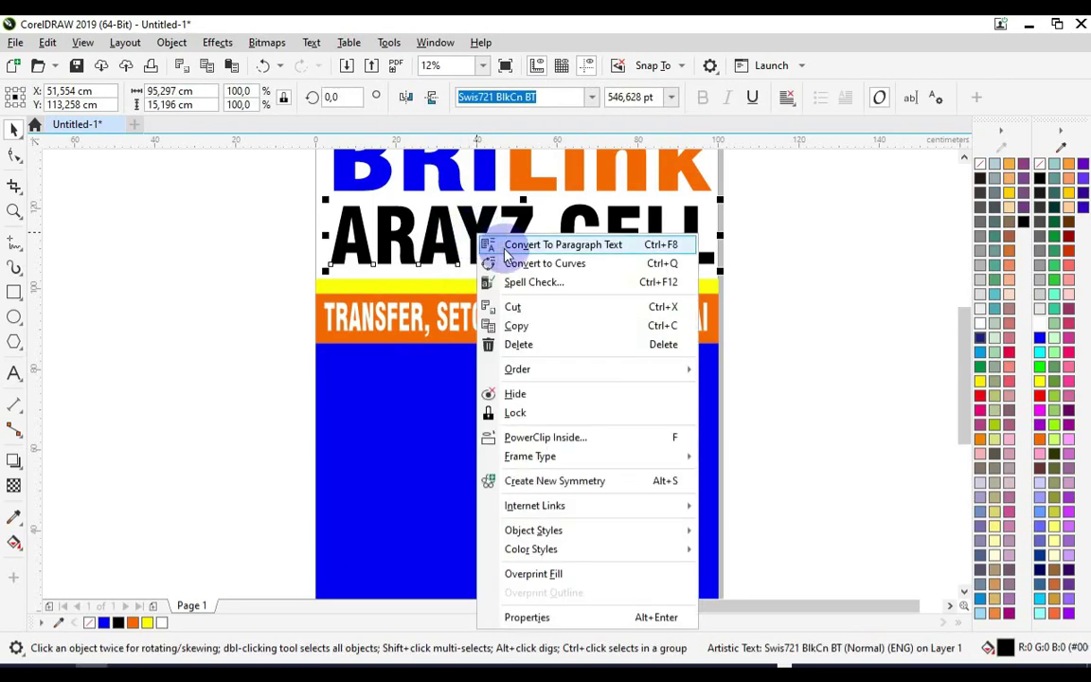
left_click(517, 324)
right_click(254, 327)
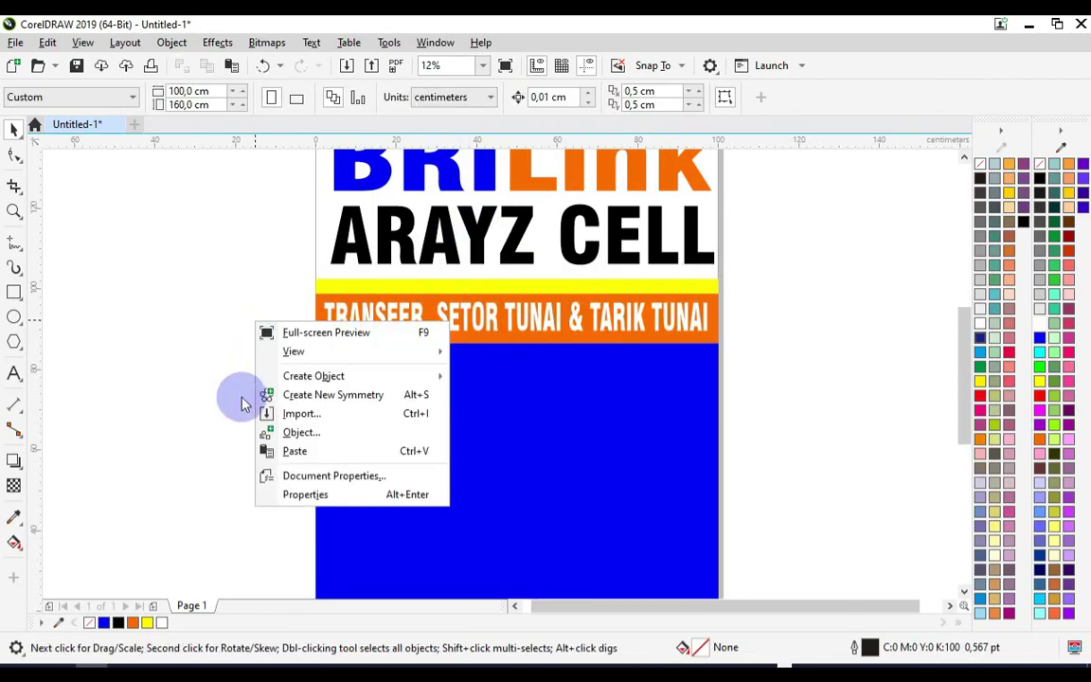
left_click(284, 449)
left_click_drag(360, 254, 360, 401)
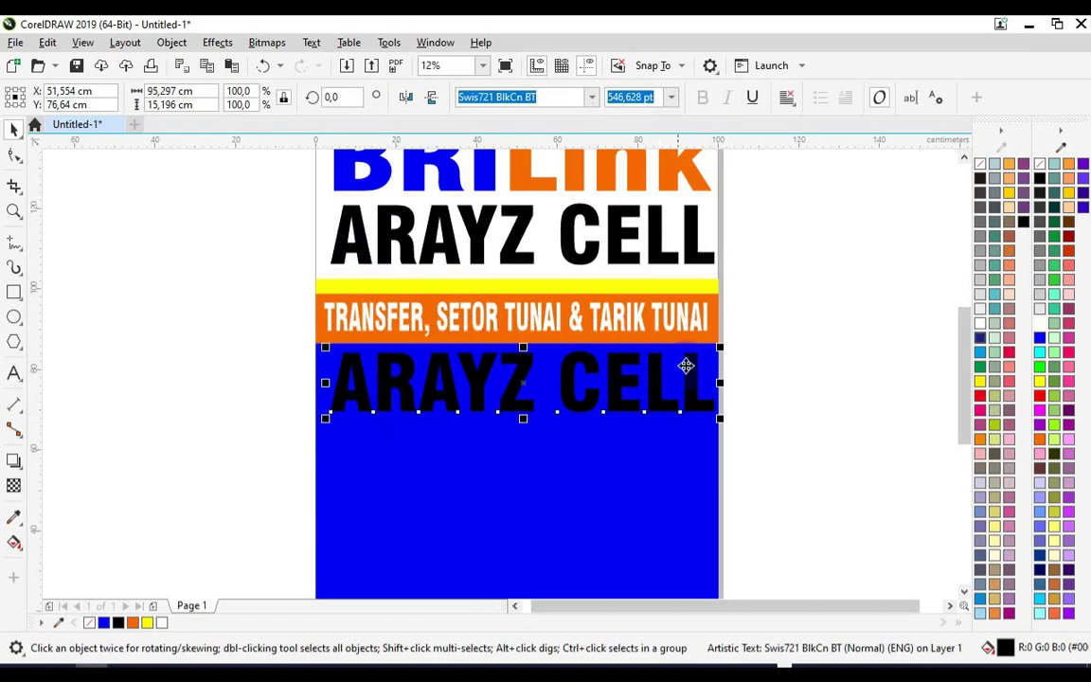
left_click_drag(716, 351, 536, 387)
left_click(1038, 324)
- Replace the white copy's text with the lines CEK SALDO, TARIK TUNAI, TRANSFER SESAMA, TRANSFER ANTAR BANK and SETOR TUNAI
double_click(537, 375)
key("ctrl+a")
type("C")
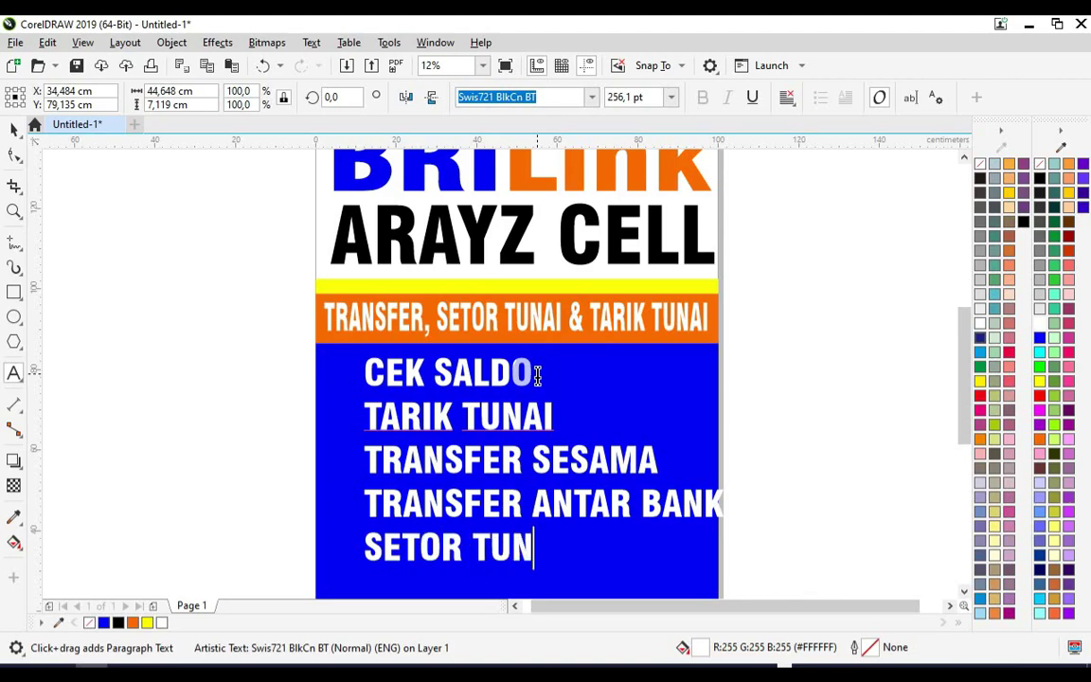
type("AI")
- Continue the service list with TOP UP BRIZZI, BAYAR LISTRIK and BAYAR ANGSURAN, and start another line with "BA"
key("Return")
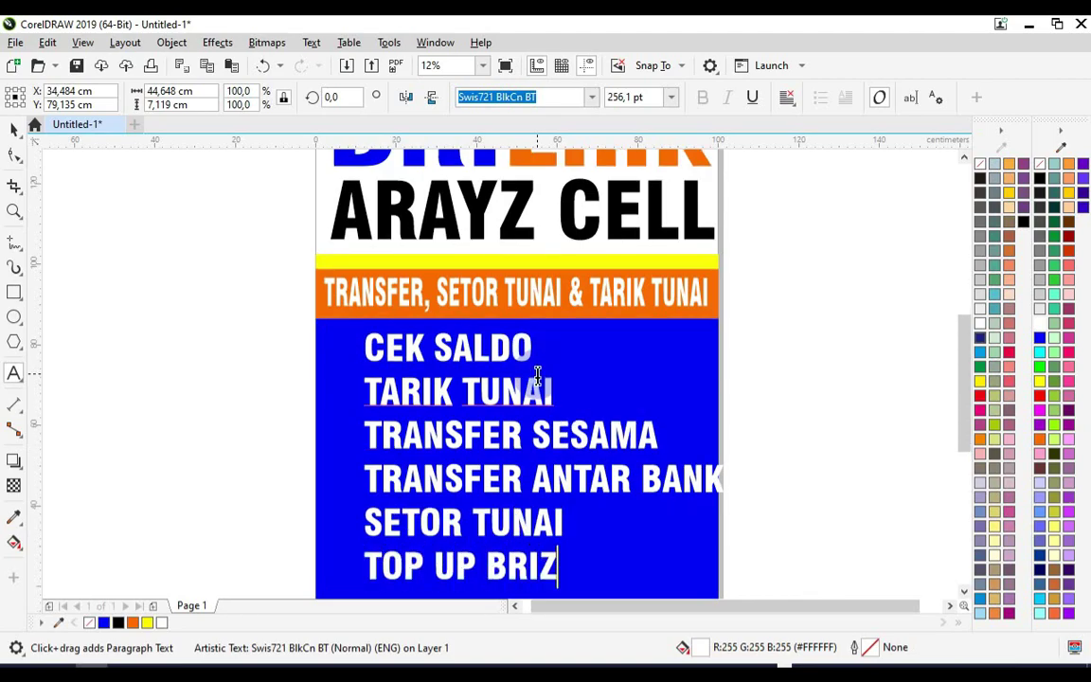
key("Return")
type("BAYAR LISTRIK")
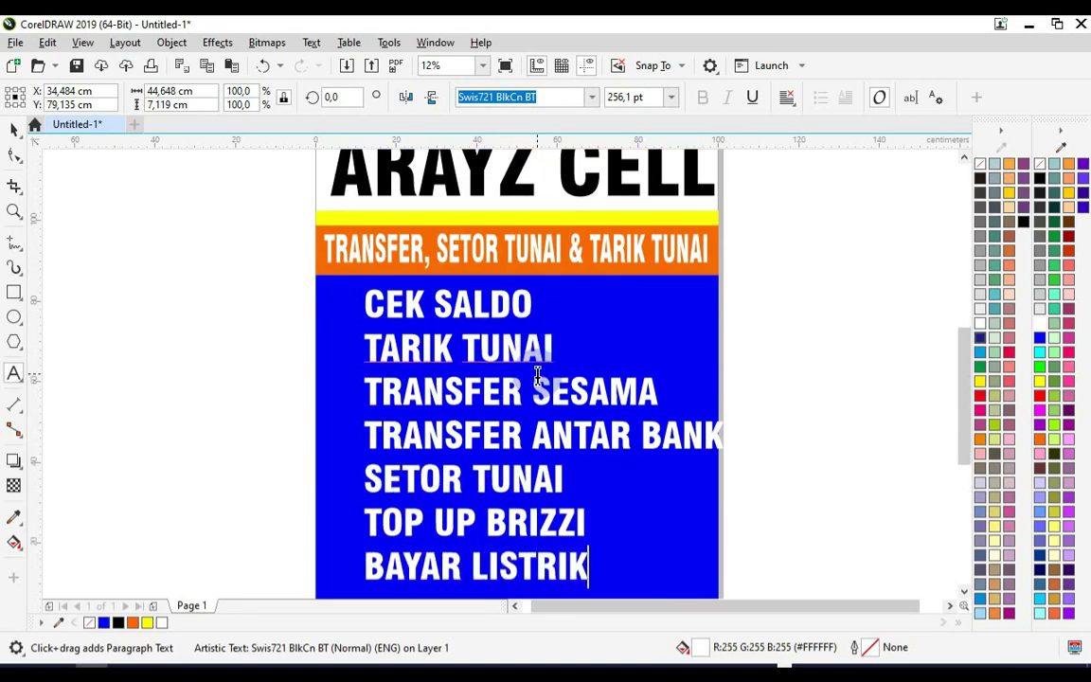
key("Return")
type("BAYAR ANGSURAN")
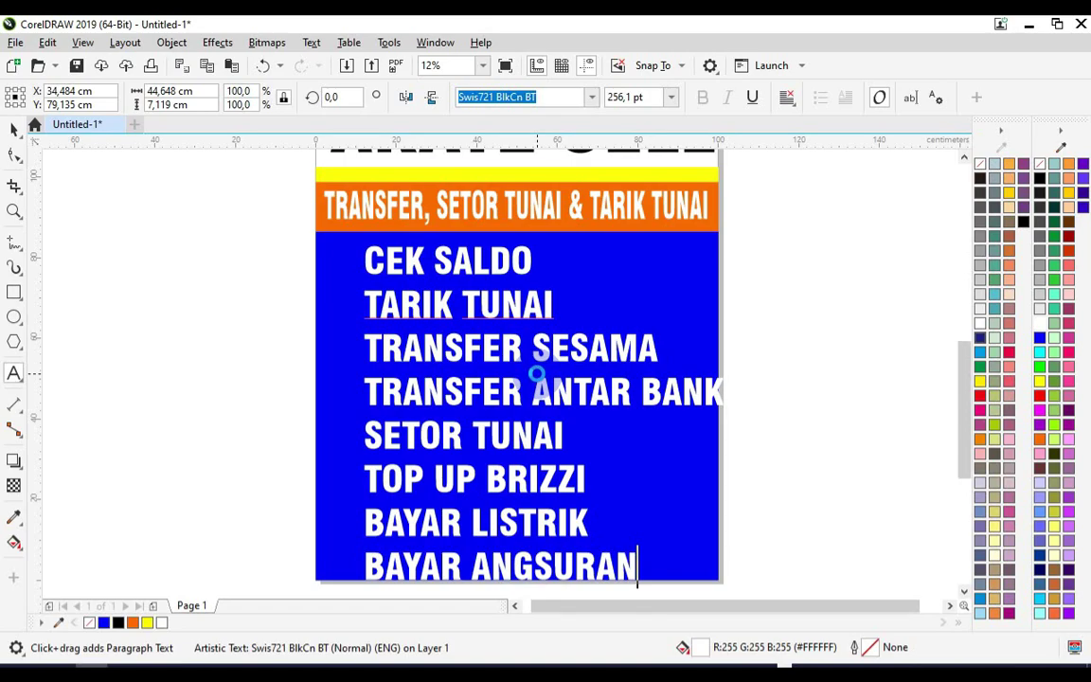
key("Return")
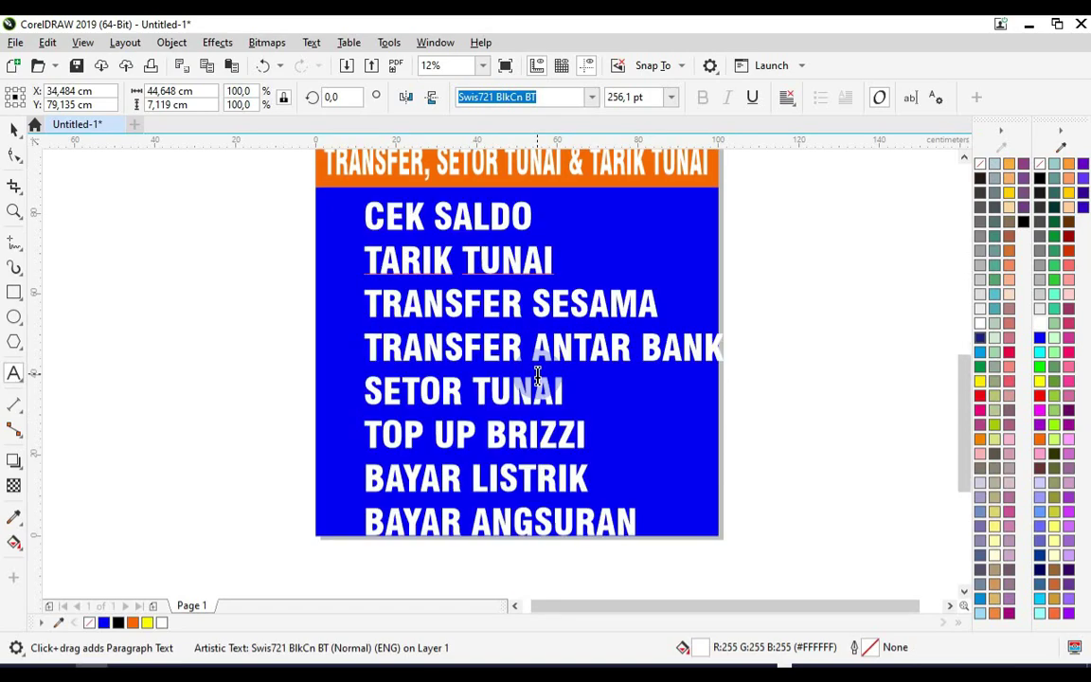
type("BA")
- Shrink the service list to about 175 pt and complete it with BAYAR PDAM, BPJS / INDIHOME and PULSA & PAKET DATA
key("ctrl+a")
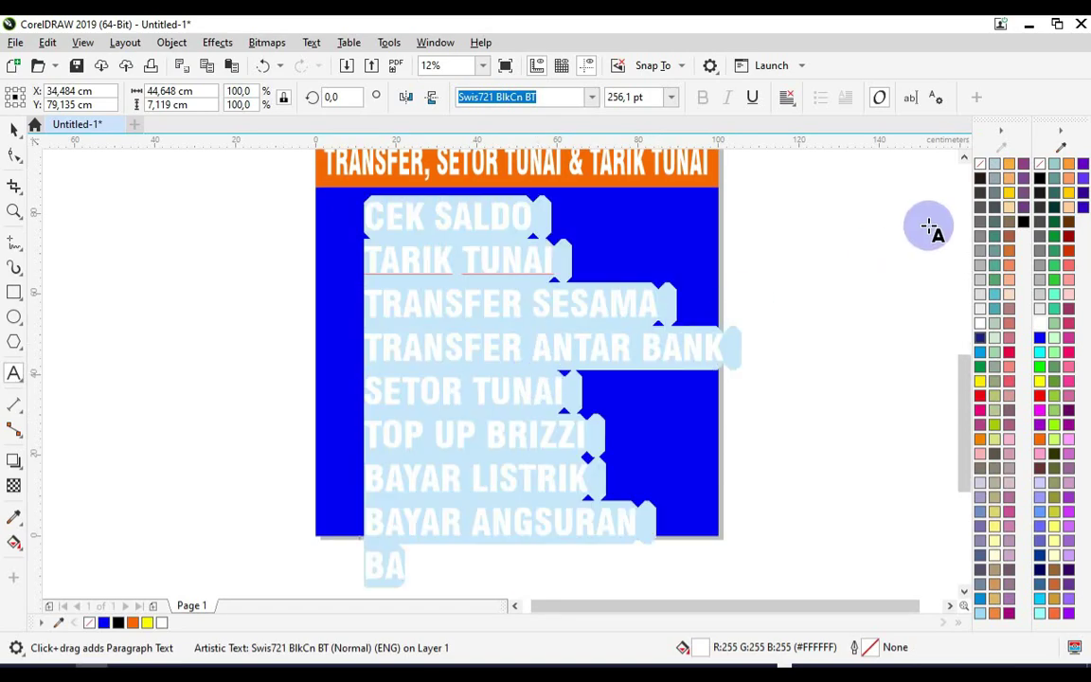
left_click_drag(727, 585, 613, 464)
left_click(531, 445)
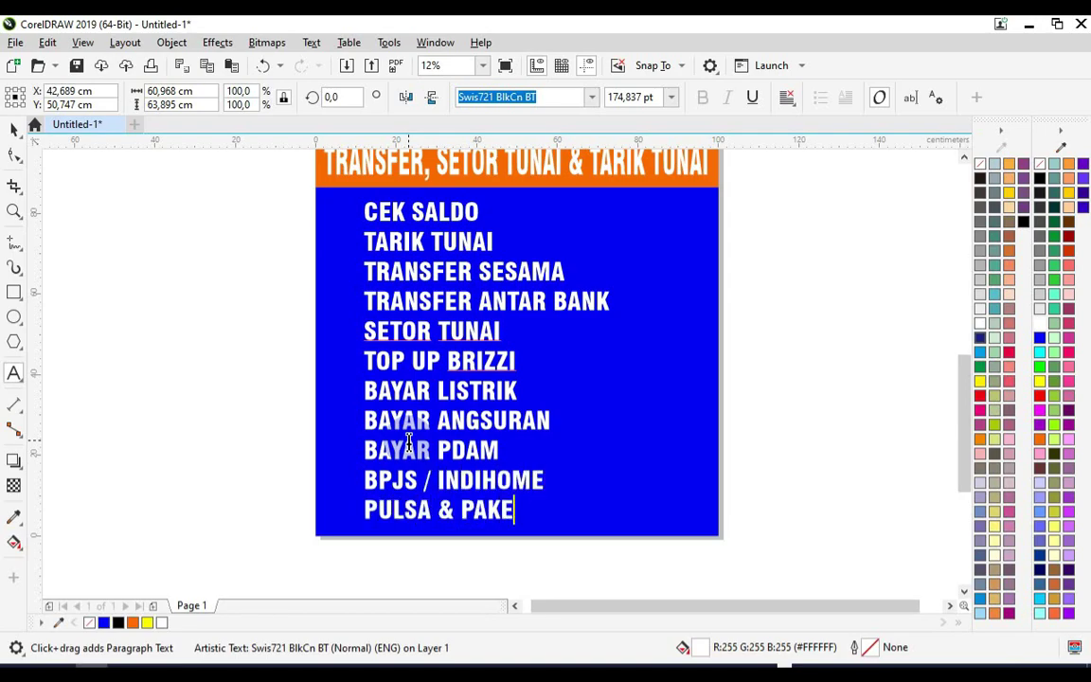
left_click(14, 133)
left_click(72, 281)
scroll(338, 380, "down", 1)
scroll(361, 292, "down", 1)
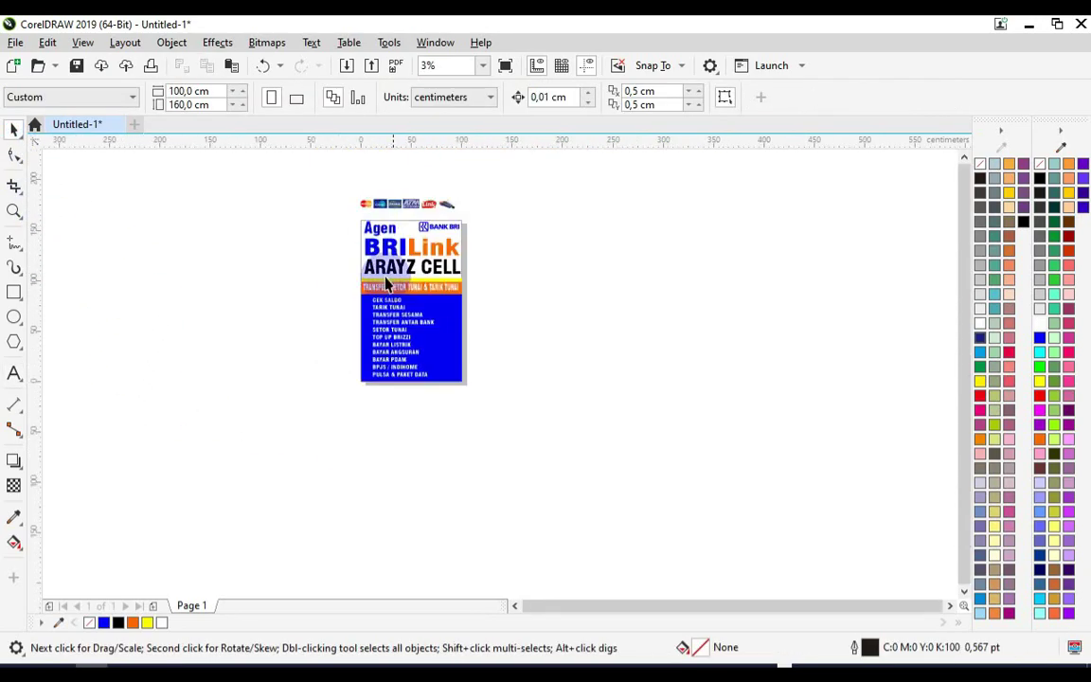
- Move the BRILink heading up closer to Agen and bring ARAYZ CELL up directly beneath it
scroll(345, 192, "up", 3)
left_click(383, 265)
left_click_drag(387, 292, 397, 285)
left_click(416, 317)
key("Up")
key("Up")
key("Up")
key("Up")
key("Up")
key("Up")
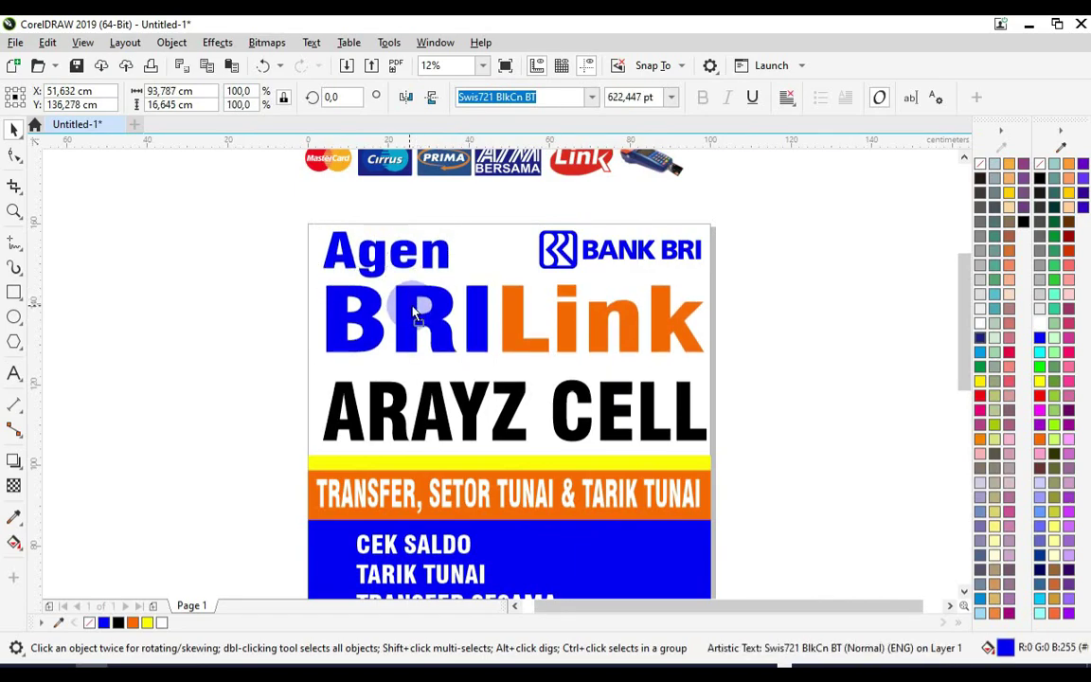
mouse_move(463, 388)
left_mouse_down()
mouse_move(464, 360)
mouse_move(462, 369)
left_mouse_up()
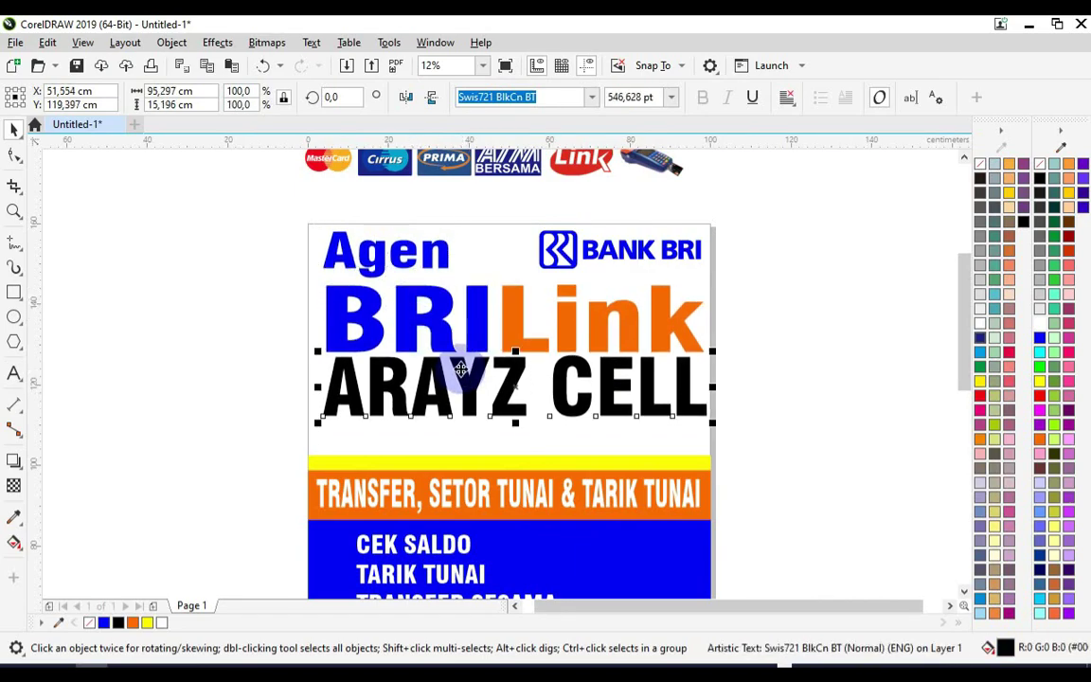
scroll(507, 351, "up", 2)
scroll(507, 365, "down", 2)
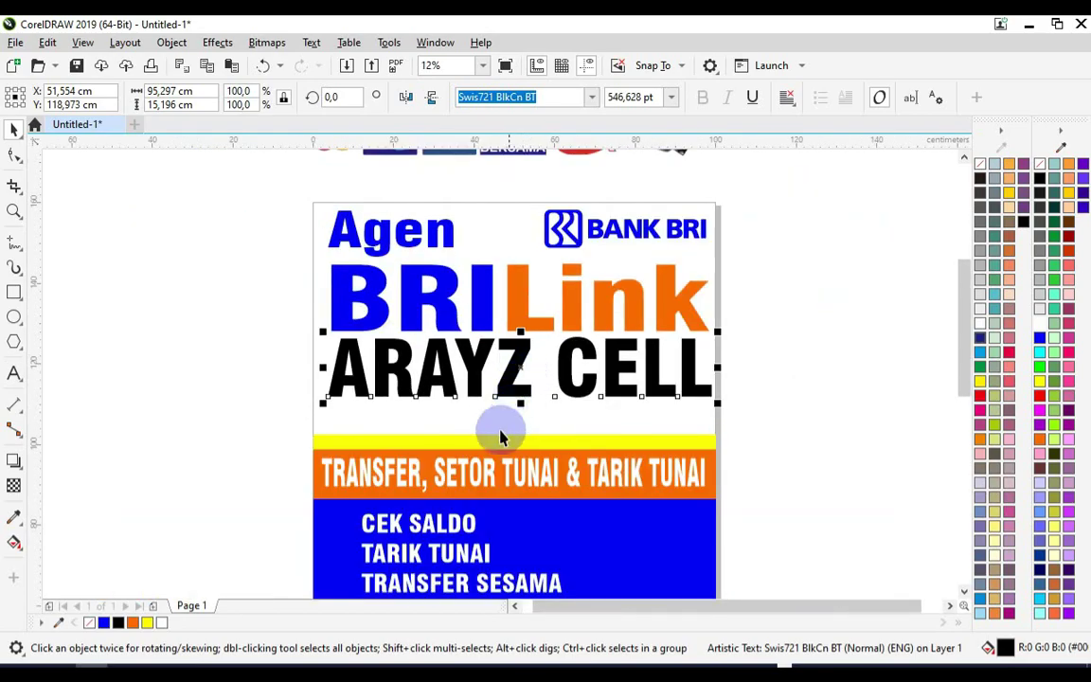
- Make the yellow stripe about half as tall and reduce the orange stripe's height from its lower edge
scroll(503, 431, "up", 2)
left_click(549, 431)
left_click_drag(556, 422, 571, 432)
scroll(397, 395, "down", 2)
left_click(395, 451)
scroll(484, 483, "up", 2)
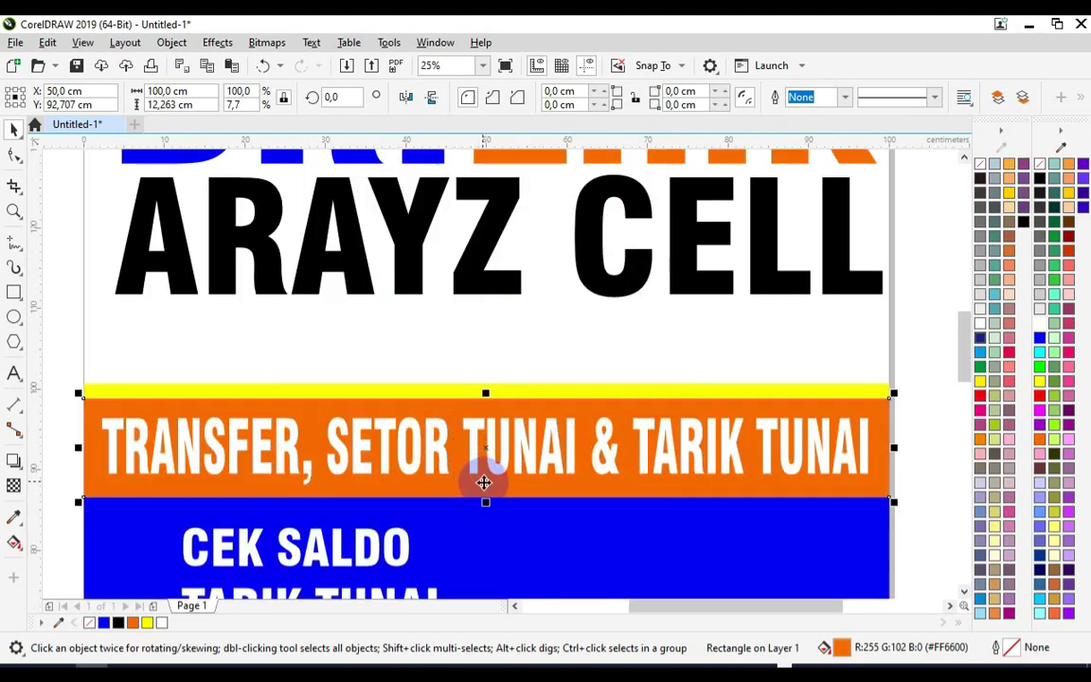
left_click_drag(485, 504, 494, 474)
- Centre the TRANSFER, SETOR TUNAI & TARIK TUNAI text in the orange stripe and move both stripes with it up beneath ARAYZ CELL
left_click(505, 473)
scroll(431, 402, "down", 2)
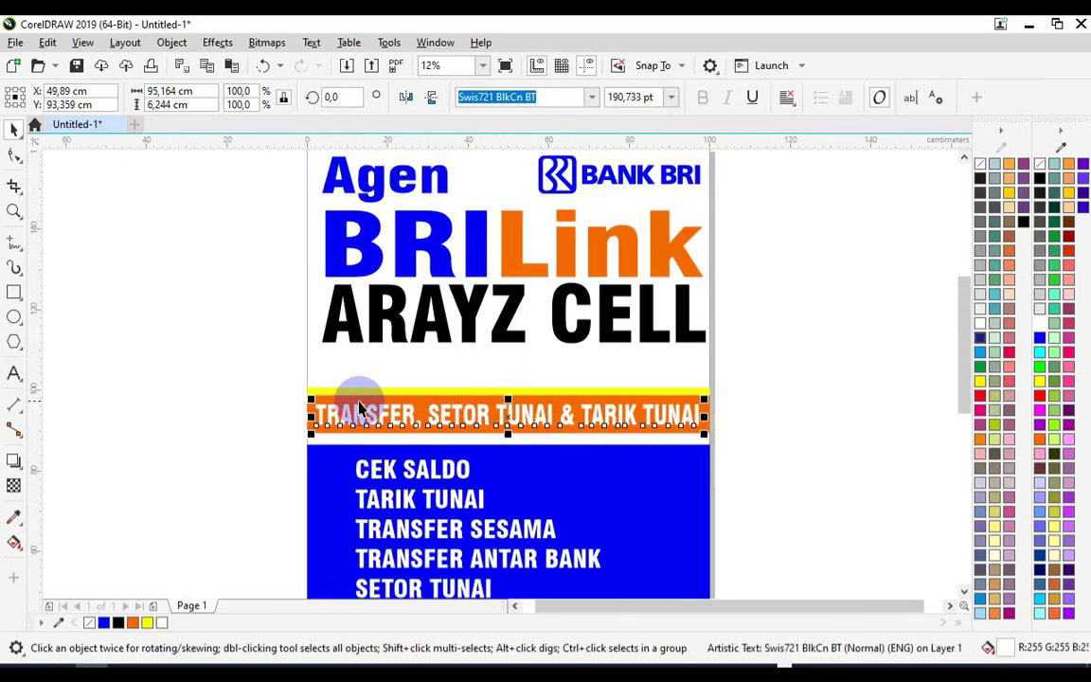
left_click(341, 395, "shift")
left_click_drag(267, 388, 720, 450)
left_click_drag(401, 396, 409, 370)
scroll(421, 396, "down", 1)
scroll(421, 396, "up", 1)
- Extend the blue rectangle up to the orange stripe and move the service list up within it
left_click(445, 379)
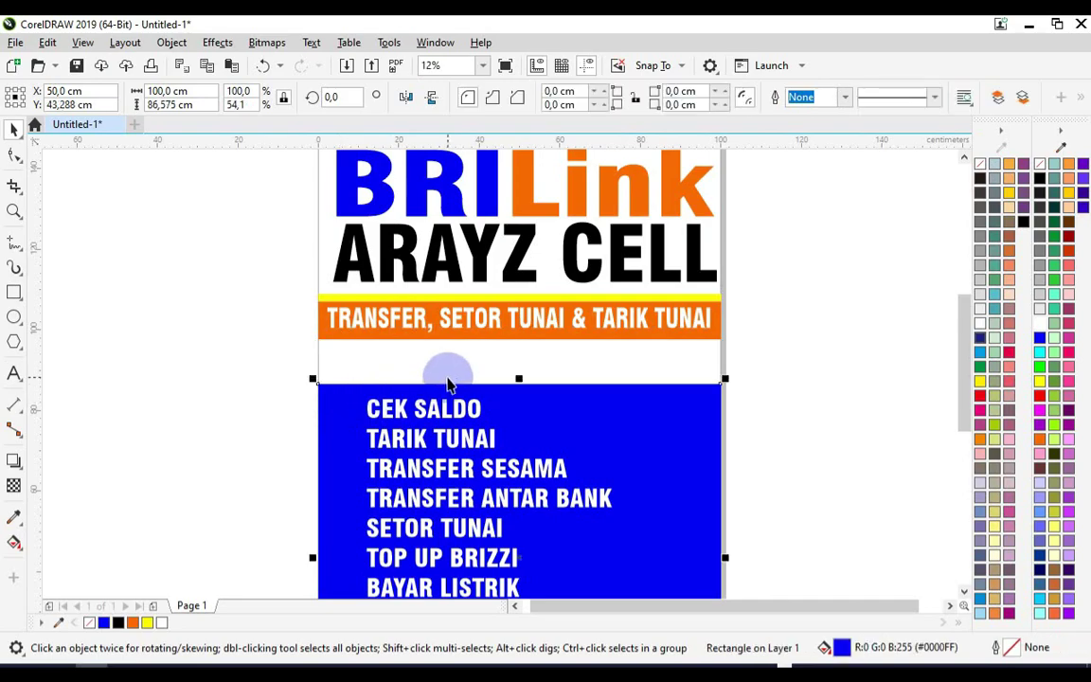
left_click_drag(516, 378, 516, 337)
left_click_drag(377, 434, 400, 376)
scroll(455, 325, "down", 1)
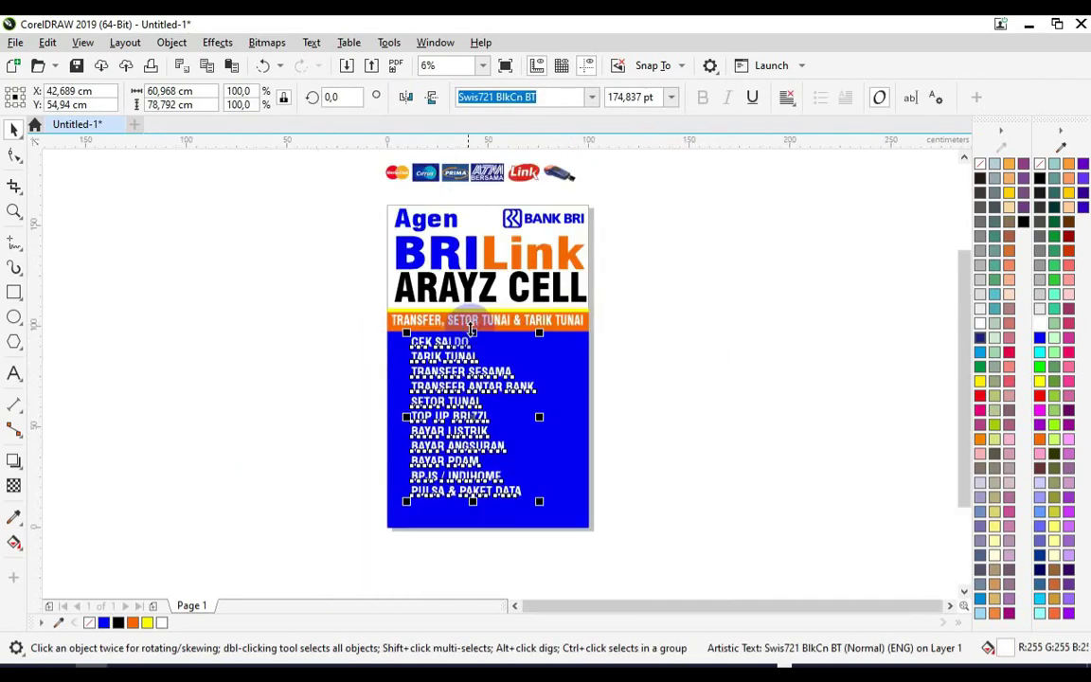
scroll(472, 502, "up", 1)
left_click(78, 301)
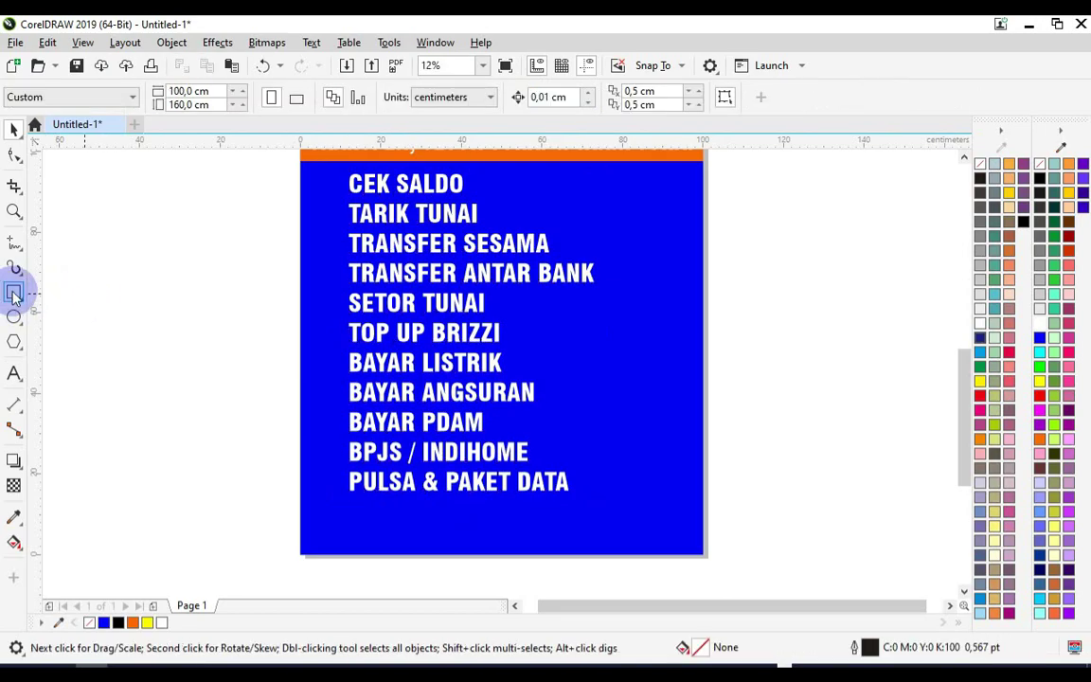
- Draw a white rectangle without outline, about 100 × 10 cm, across the blue area below the service list
left_click(13, 294)
left_click_drag(303, 502, 707, 547)
left_click(1013, 323)
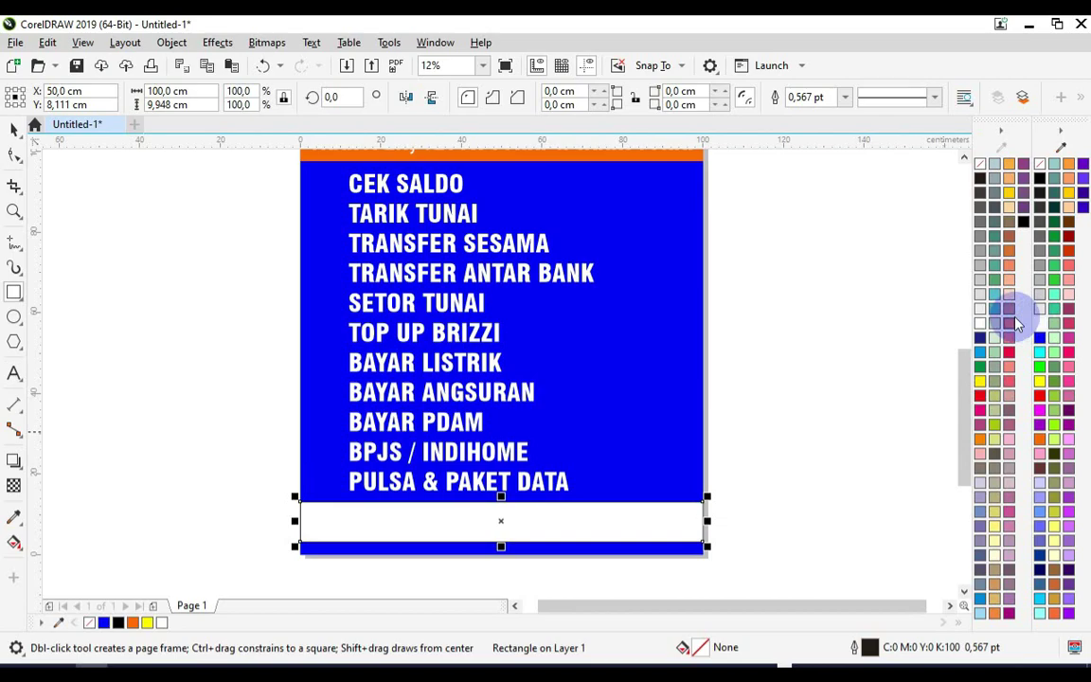
left_click(805, 112)
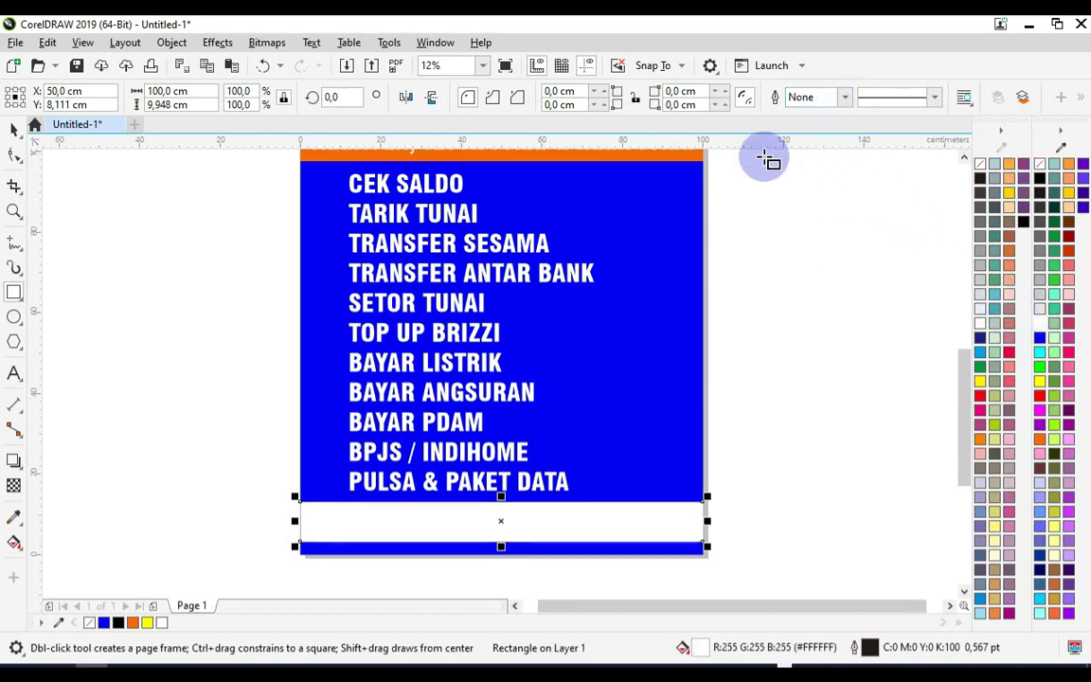
left_click(14, 129)
left_click(66, 251)
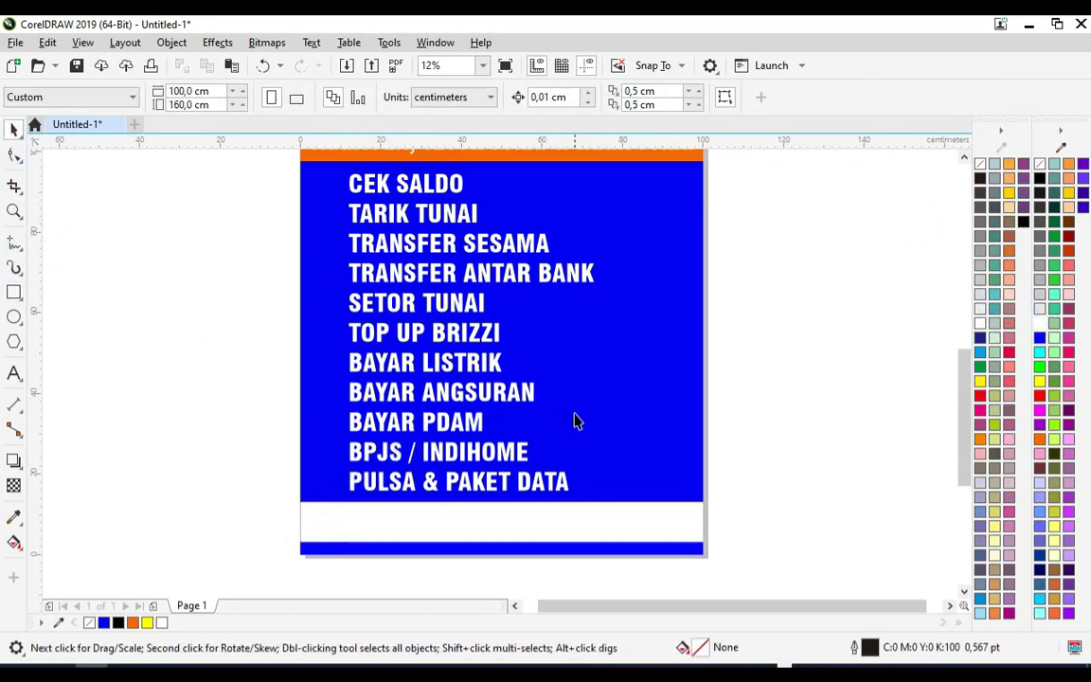
- Try to move the payment logo group from above the page onto the white strip
scroll(575, 421, "down", 6)
scroll(525, 395, "up", 2)
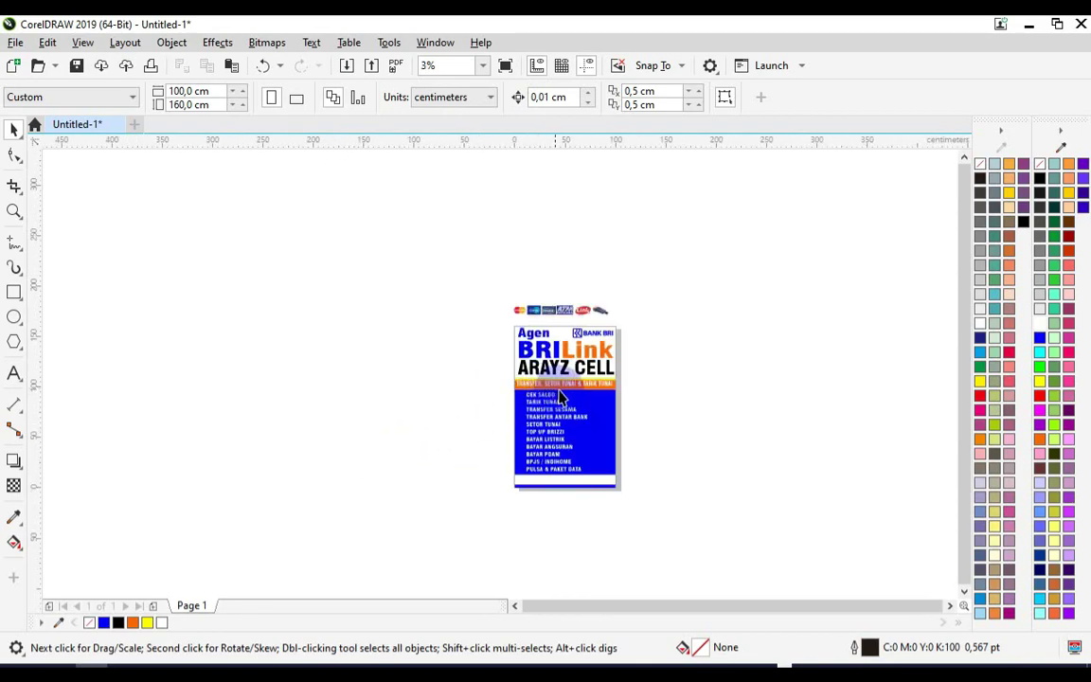
scroll(559, 396, "up", 3)
left_click(533, 194)
scroll(556, 182, "down", 2)
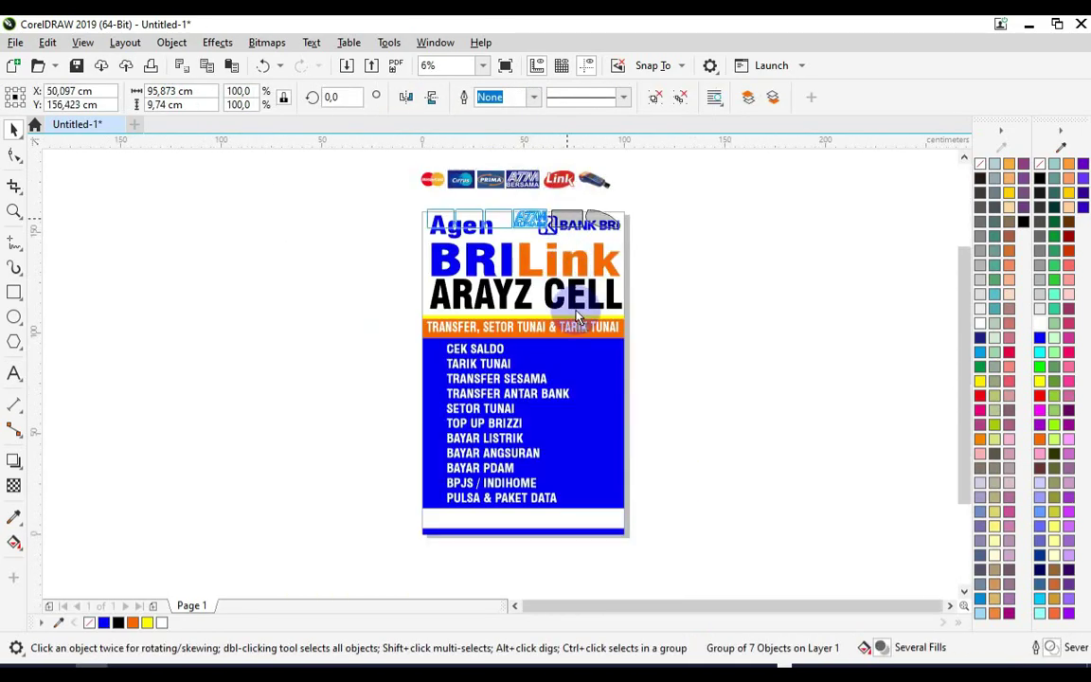
left_click_drag(574, 524, 573, 523)
scroll(555, 540, "up", 2)
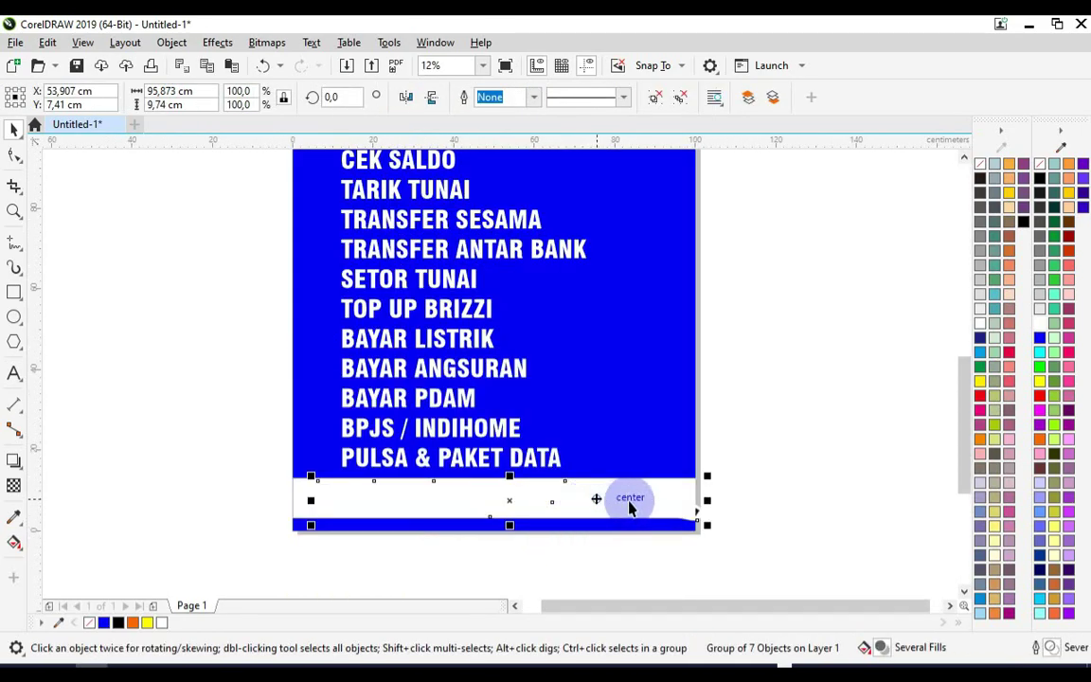
scroll(625, 500, "down", 2)
key("ctrl+z")
- Bring the payment logo group in front of the other objects and place it on the white strip
scroll(611, 405, "down", 1)
scroll(616, 318, "up", 1)
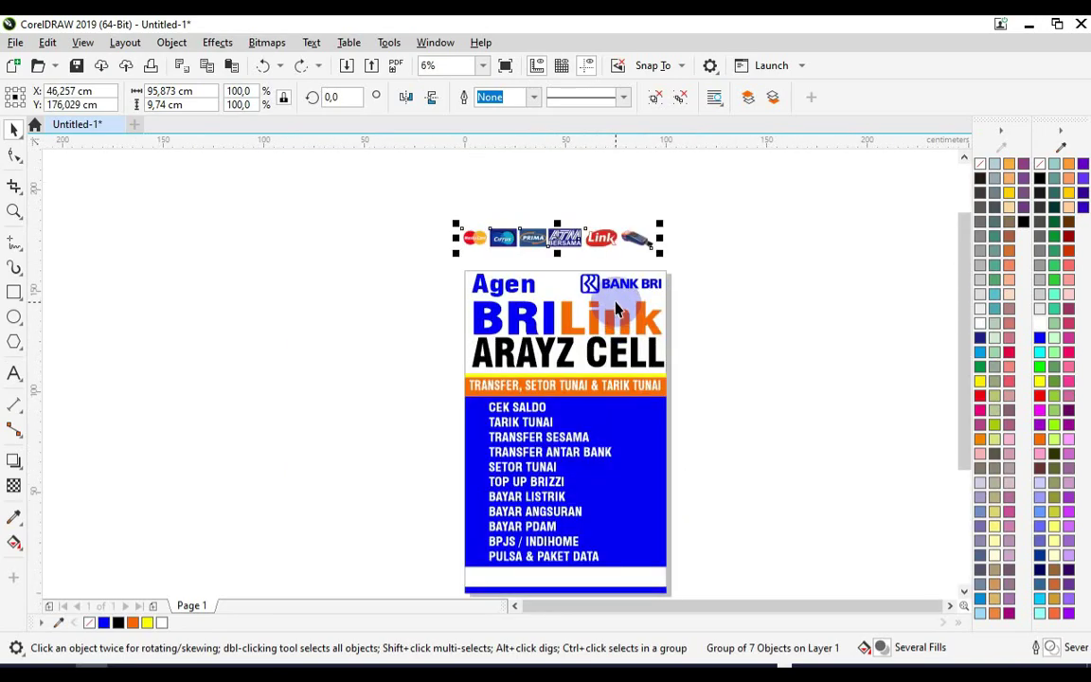
scroll(593, 251, "down", 1)
left_click_drag(594, 245, 502, 404)
scroll(511, 414, "up", 2)
scroll(504, 398, "up", 1)
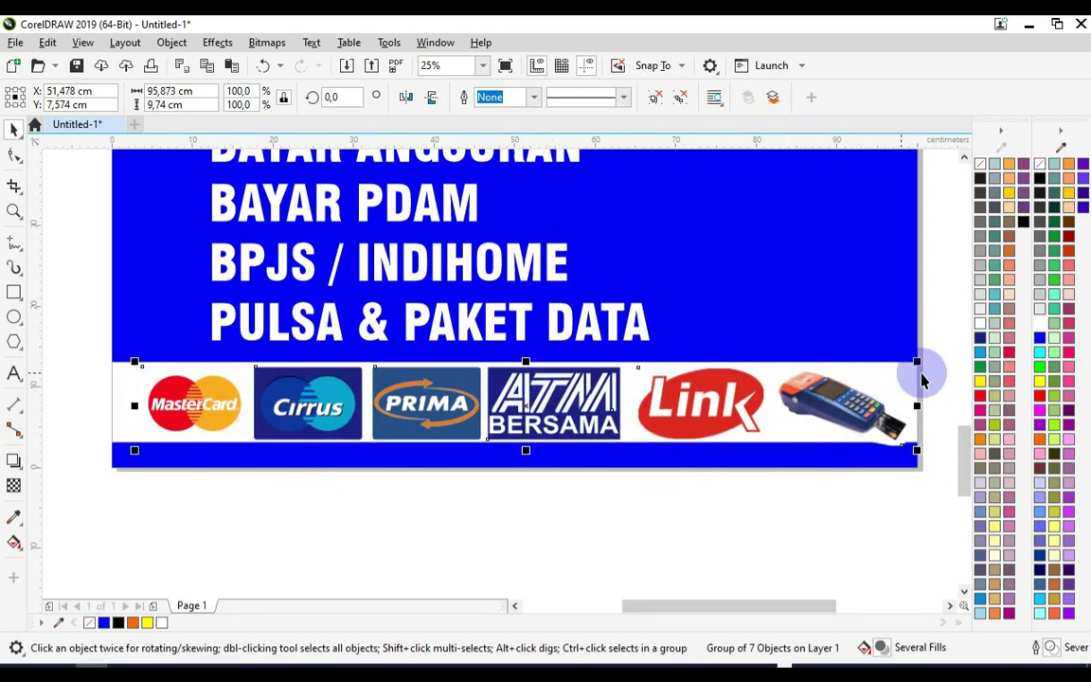
- Shrink the payment logo group to about 83.5 cm wide and centre it on the white strip
left_click_drag(916, 362, 866, 370)
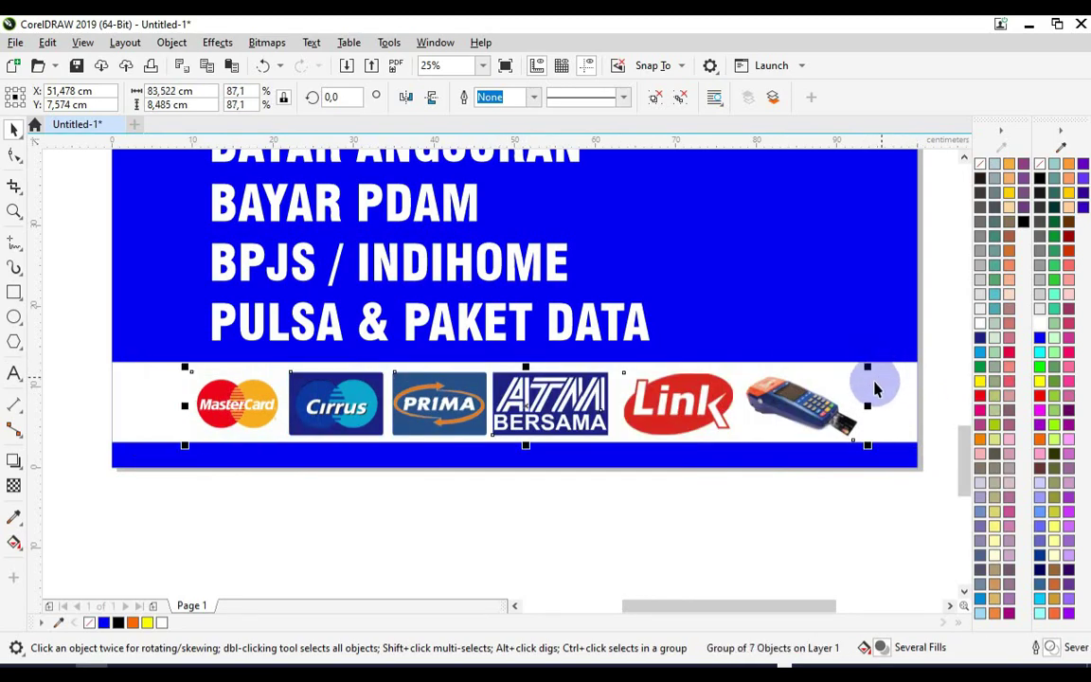
left_click(878, 388, "shift")
key("c")
key("e")
left_click(657, 518)
scroll(598, 472, "down", 2)
scroll(533, 451, "up", 4)
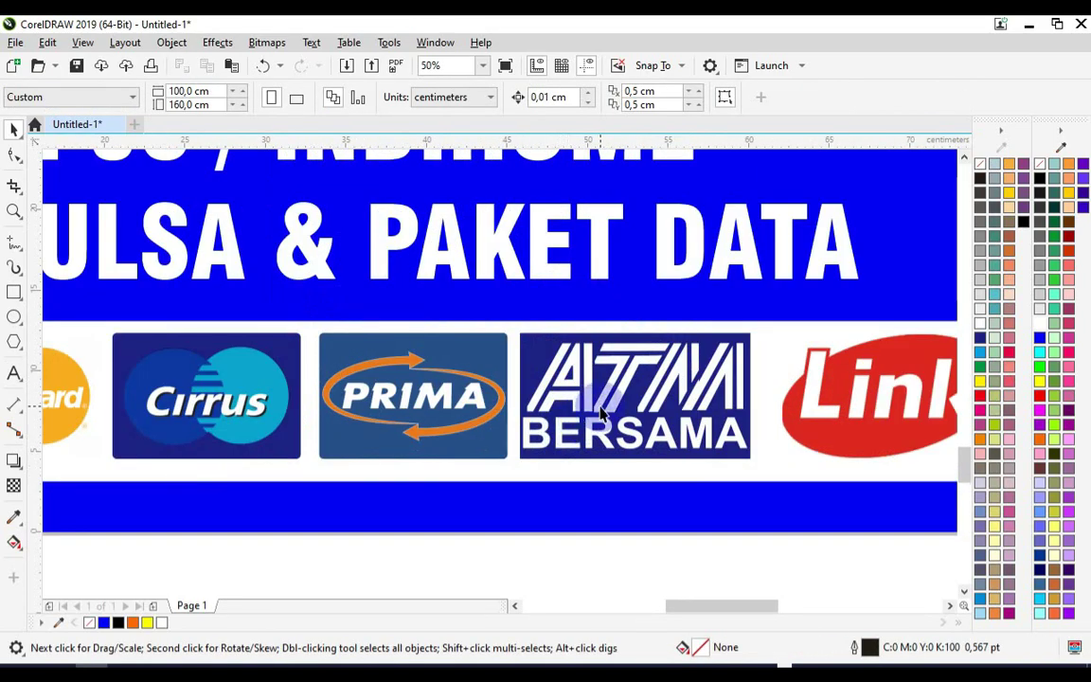
left_click(606, 474)
scroll(607, 499, "down", 3)
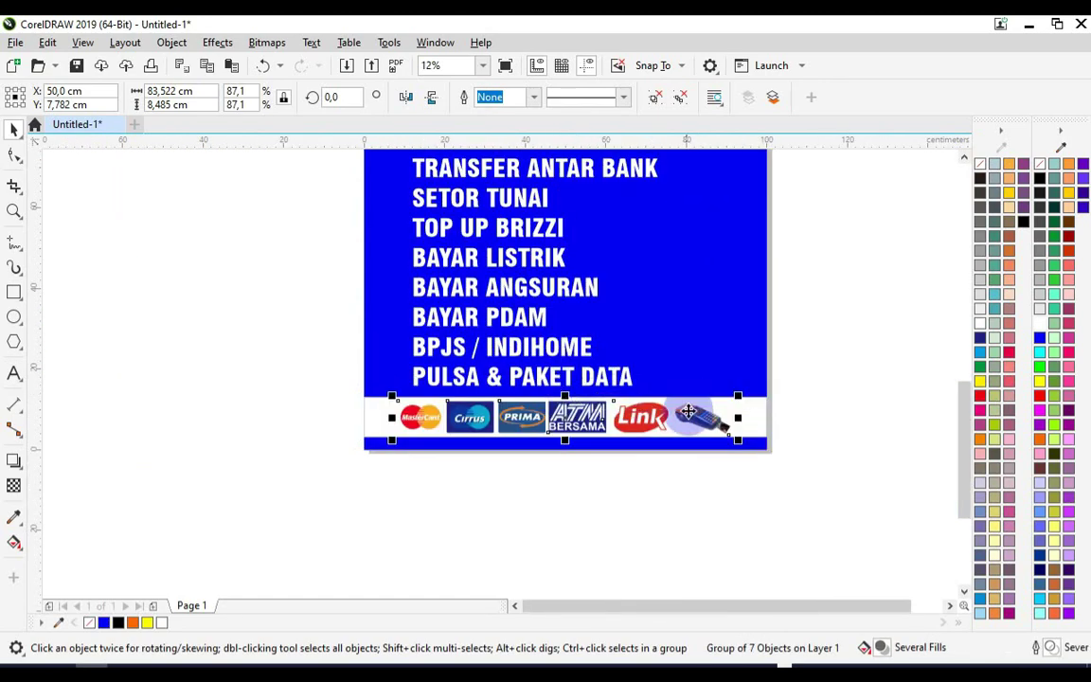
- Extend the white strip downward to about 11.1 cm tall and re-centre the payment logos vertically on it
scroll(568, 402, "up", 1)
left_click(824, 429)
left_click_drag(449, 475, 449, 487)
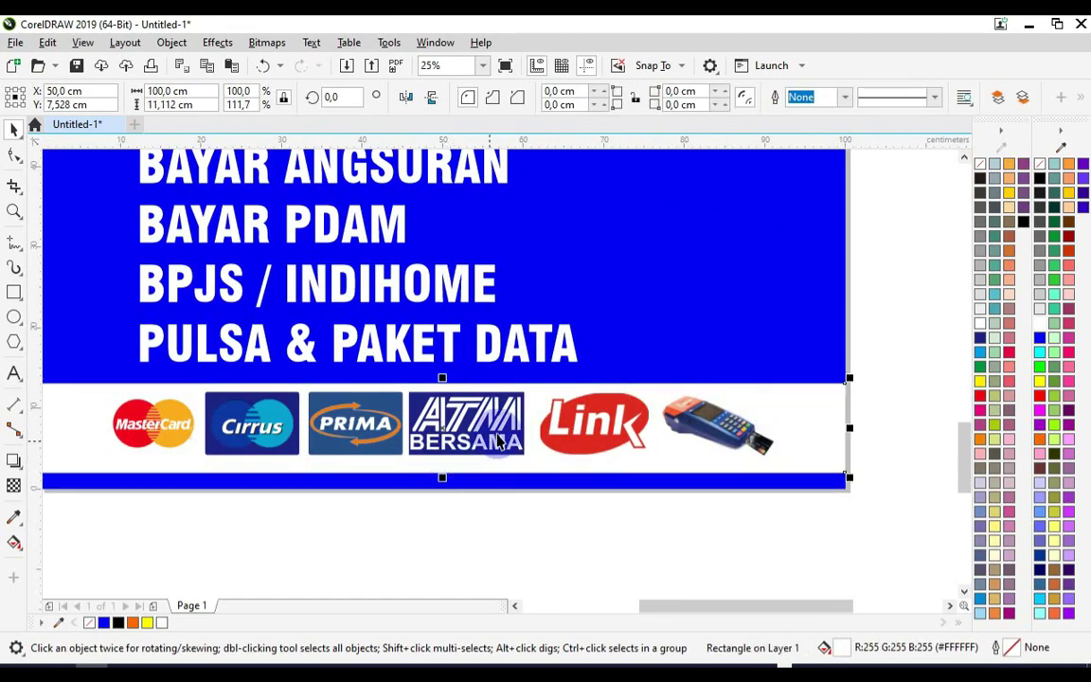
left_click(460, 407)
left_click(797, 424, "shift")
left_click(779, 542)
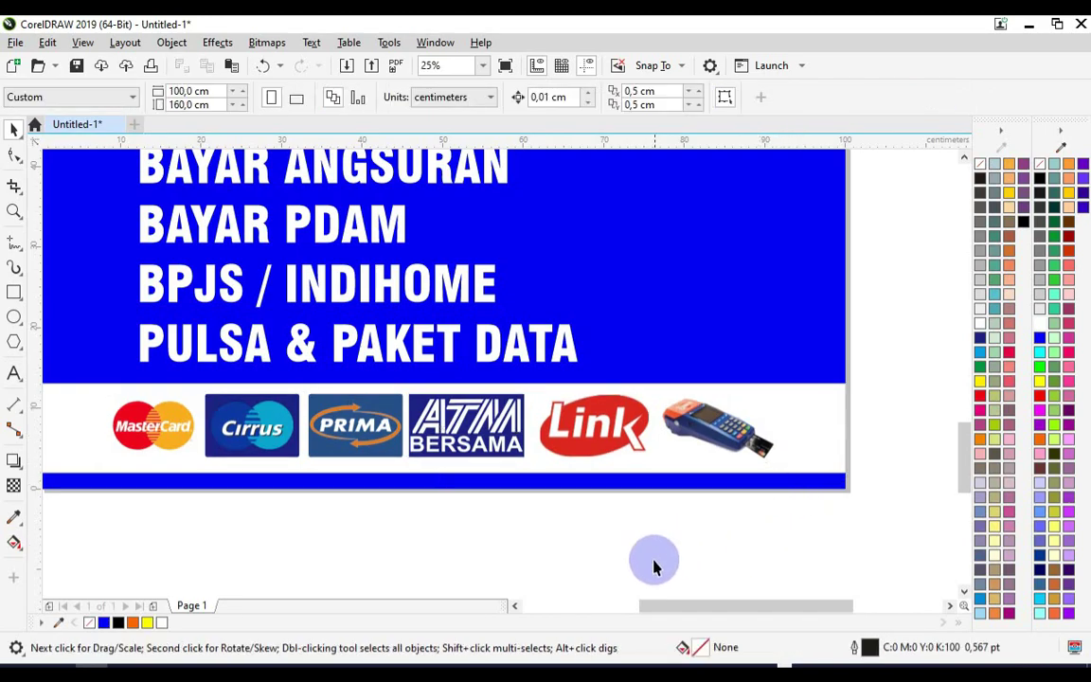
- Stretch the service list horizontally to about 82 cm wide, keeping its height
scroll(577, 513, "down", 4)
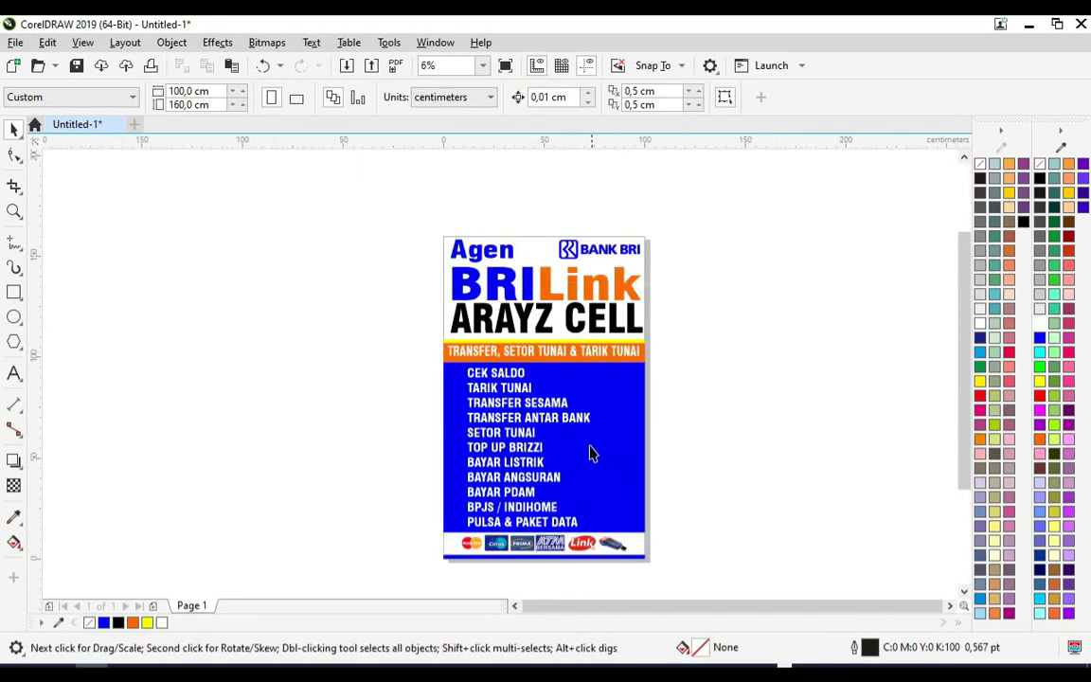
left_click(594, 430)
left_click_drag(598, 444, 641, 445)
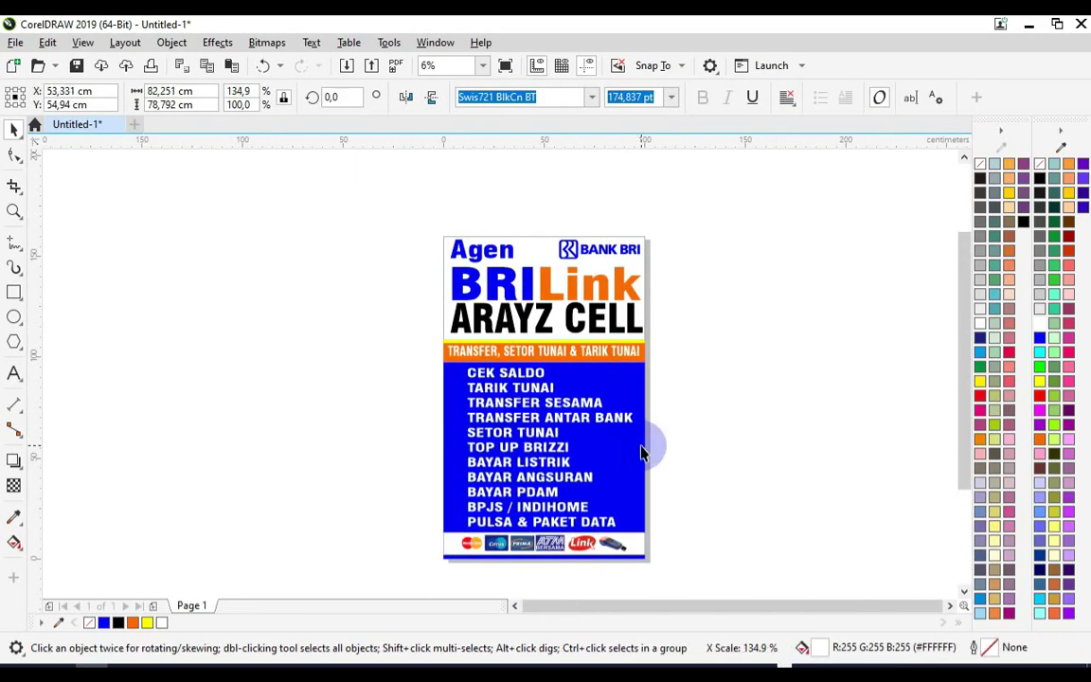
left_click(701, 448)
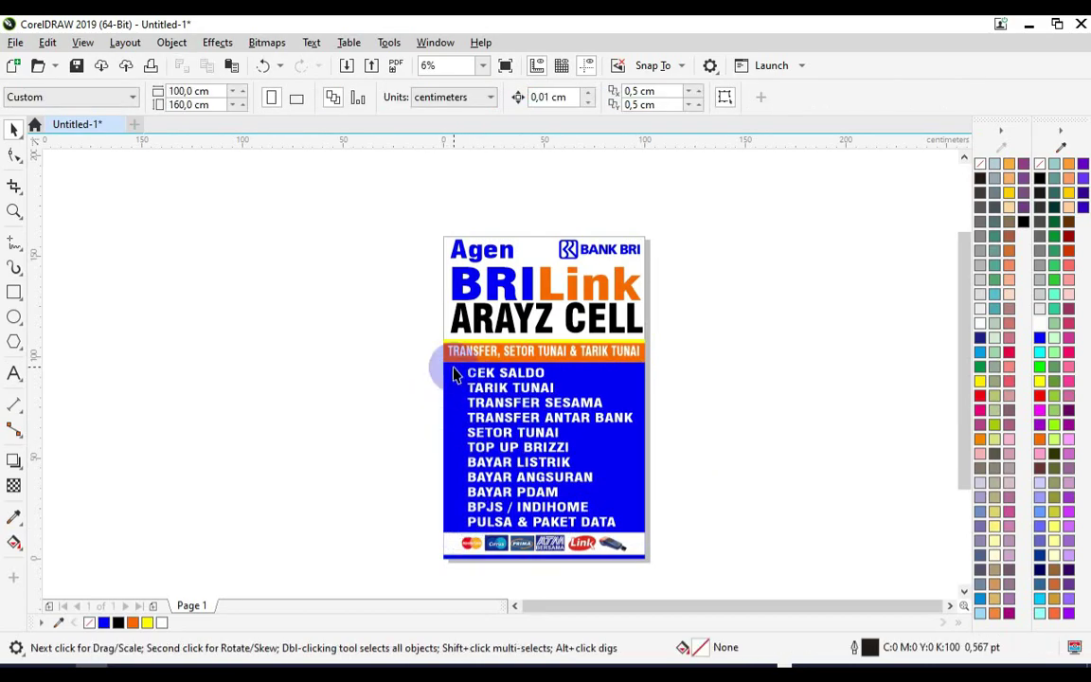
- Draw a white bullet circle about 3.7 cm in diameter without outline and align it beside CEK SALDO
scroll(454, 375, "up", 5)
left_click(14, 316)
left_click_drag(400, 370, 463, 428)
left_click(1041, 323)
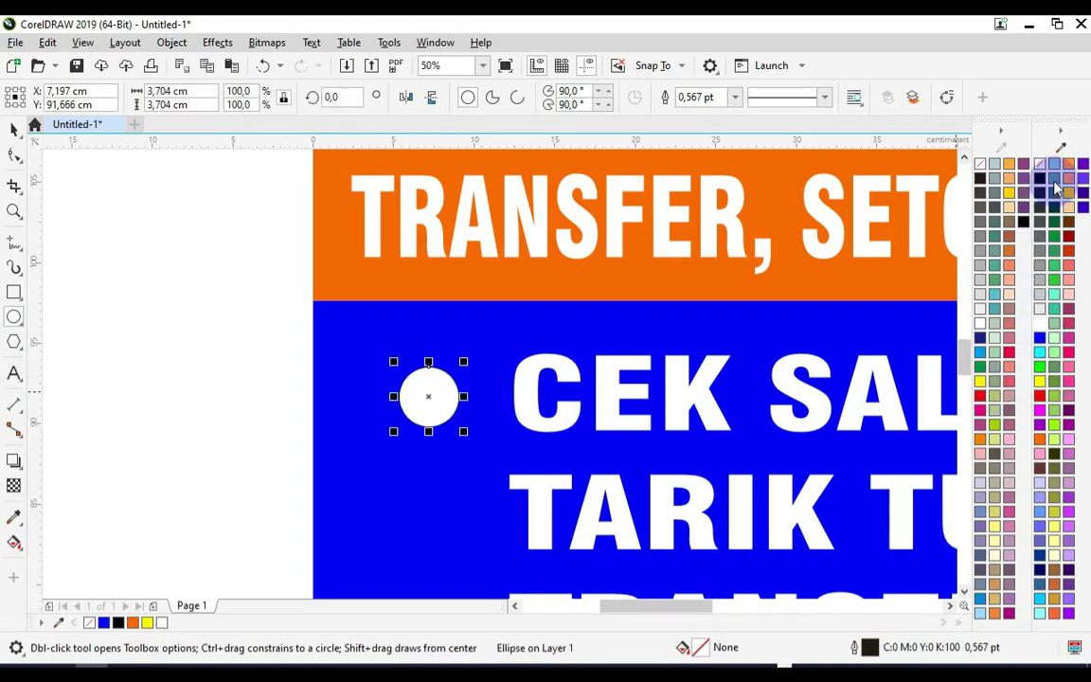
right_click(1038, 167)
left_click(736, 99)
left_click(723, 109)
left_click(14, 129)
left_click(437, 392)
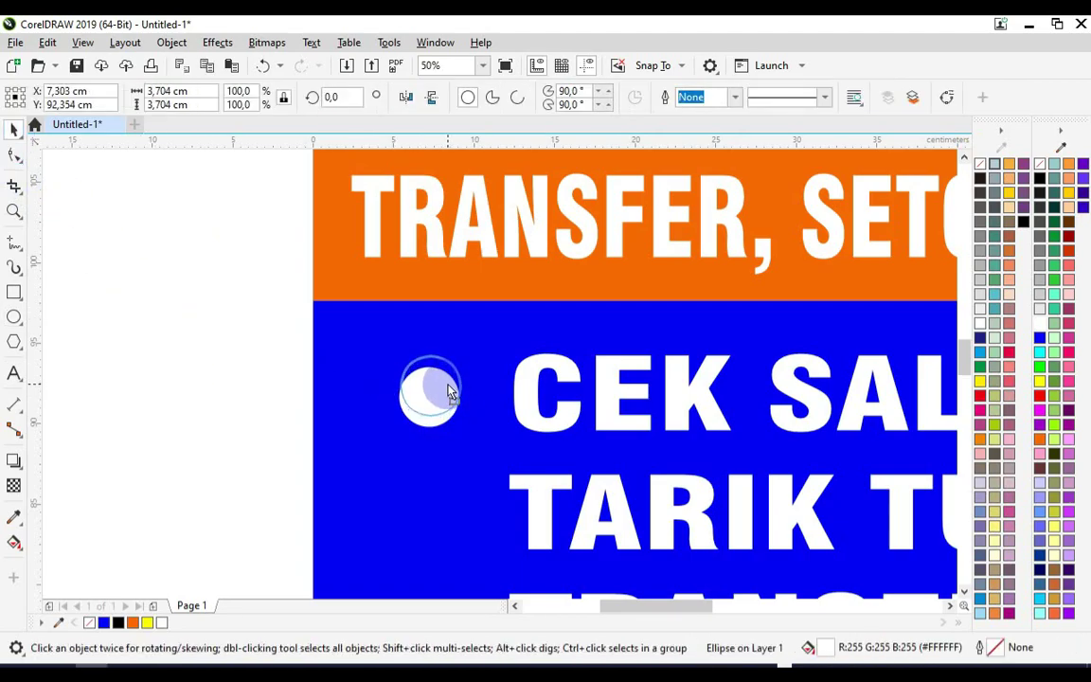
- Copy the bullet circle straight down beside TARIK TUNAI, TRANSFER SESAMA and TRANSFER ANTAR BANK
scroll(417, 345, "down", 1)
scroll(402, 325, "up", 1)
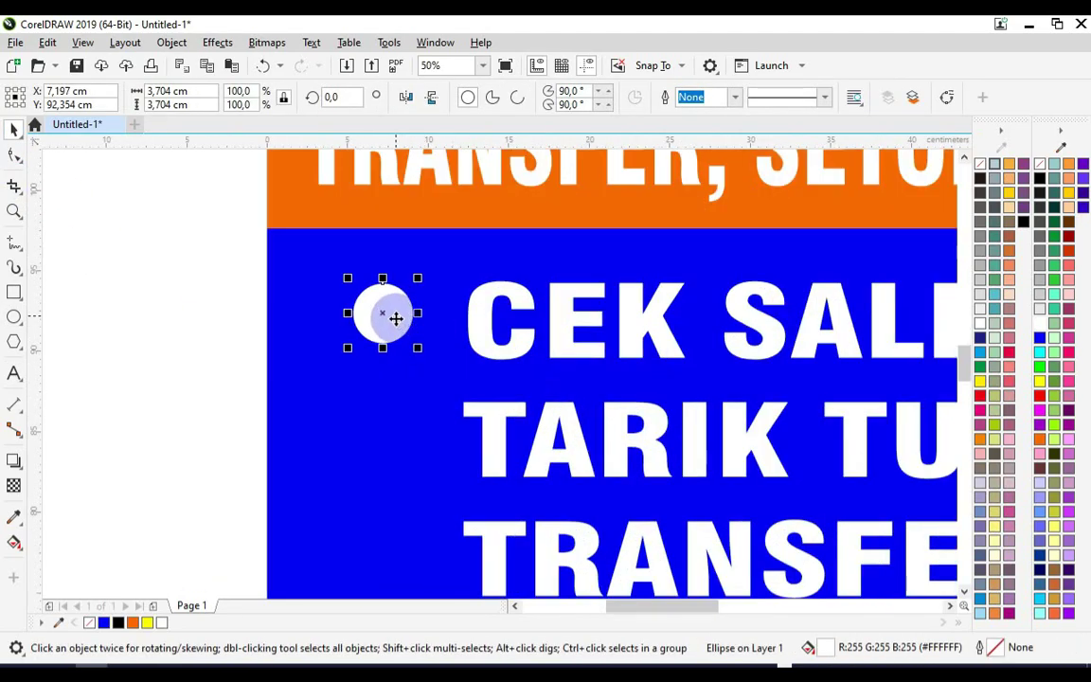
left_click_drag(396, 320, 415, 438)
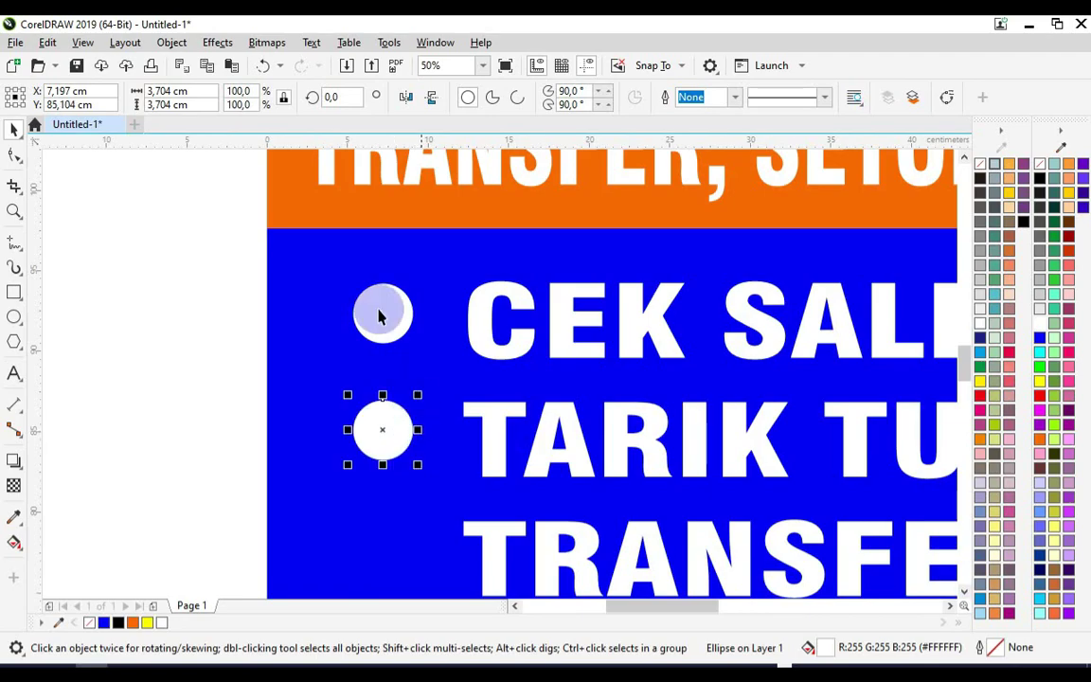
scroll(406, 360, "down", 1)
scroll(358, 360, "up", 1)
left_click_drag(358, 343, 366, 429)
scroll(338, 273, "down", 1)
scroll(341, 323, "up", 1)
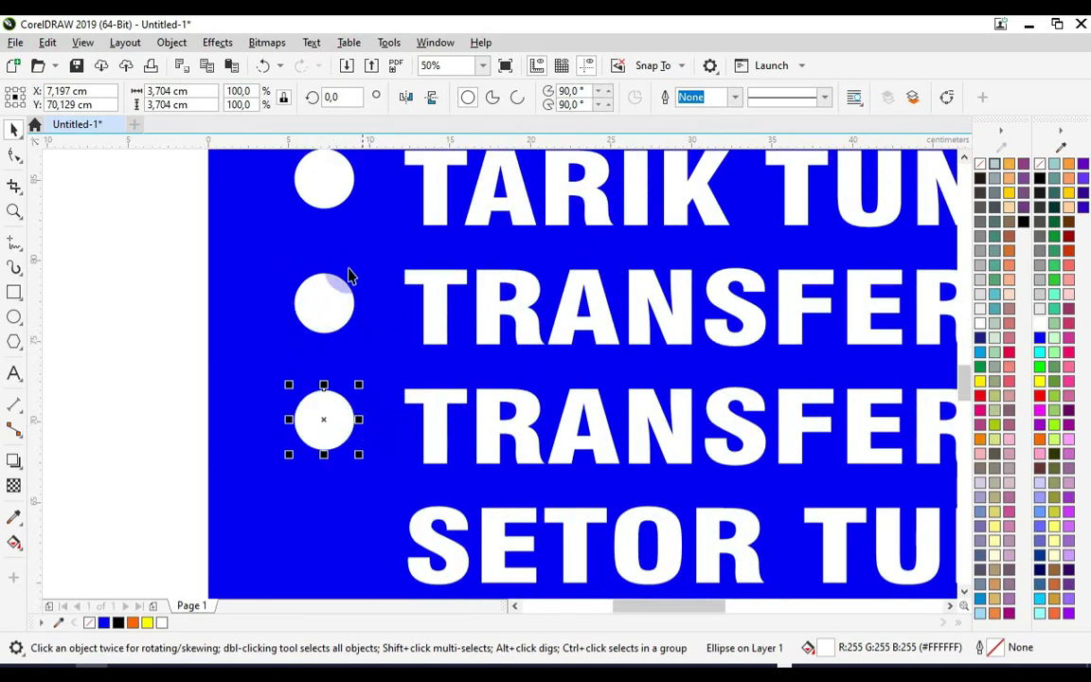
- Add copies of the bullet circle beside SETOR TUNAI, TOP UP BRIZZI and BAYAR LISTRIK
scroll(346, 243, "down", 2)
scroll(345, 293, "up", 1)
left_click_drag(338, 275, 379, 343)
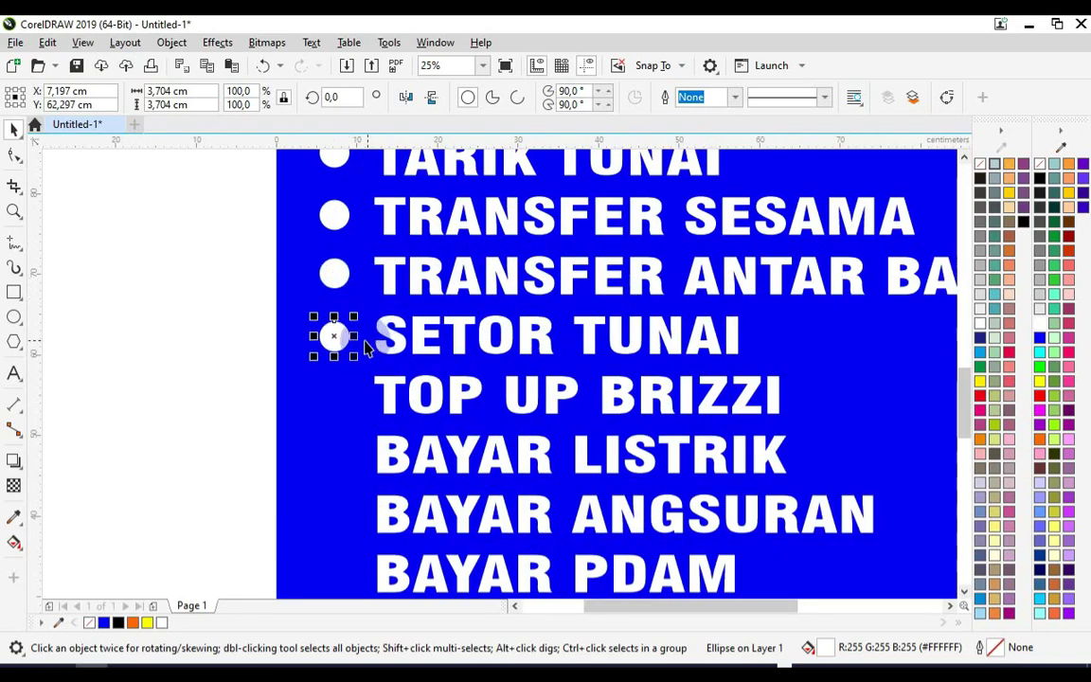
right_click(338, 337)
left_click(377, 255)
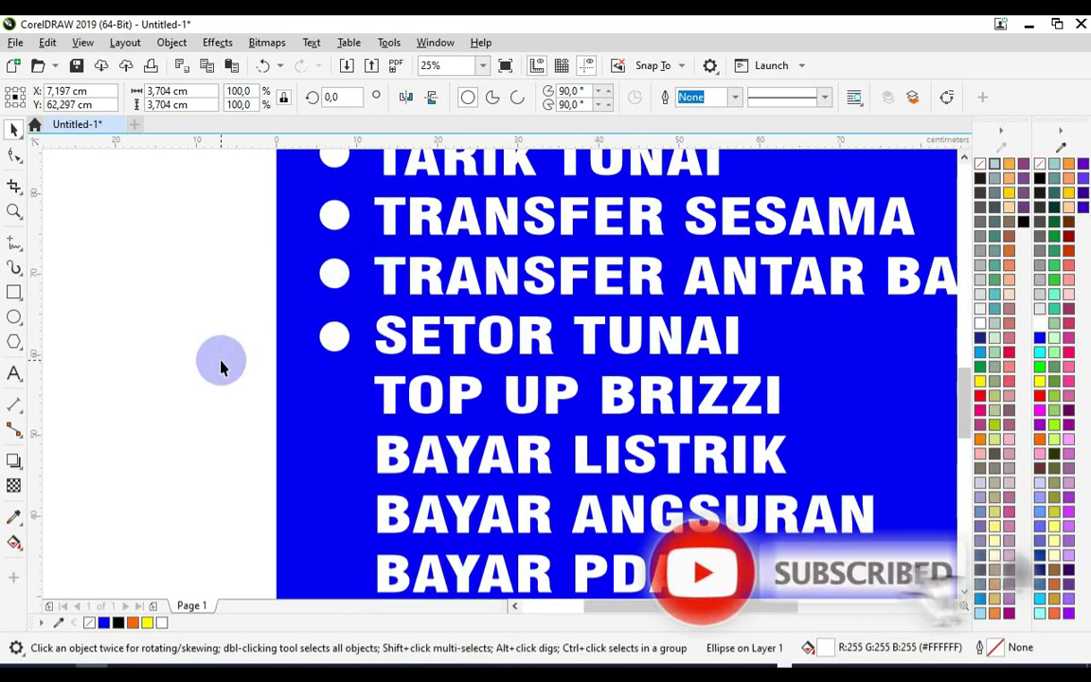
right_click(220, 367)
left_click(233, 489)
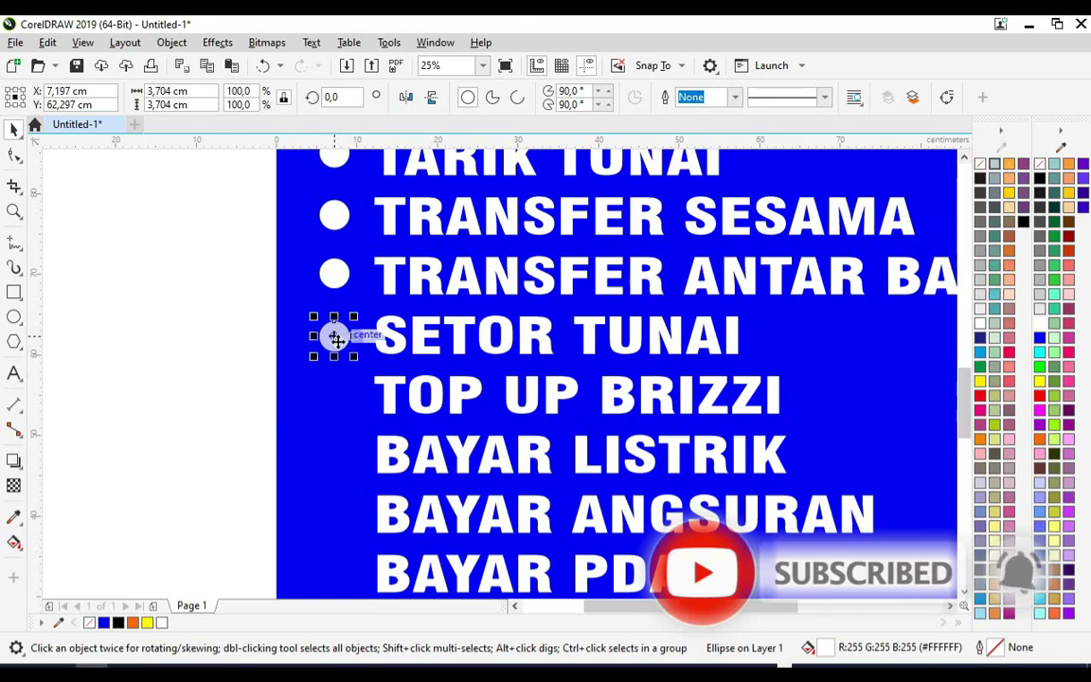
right_click(246, 381)
left_click(258, 502)
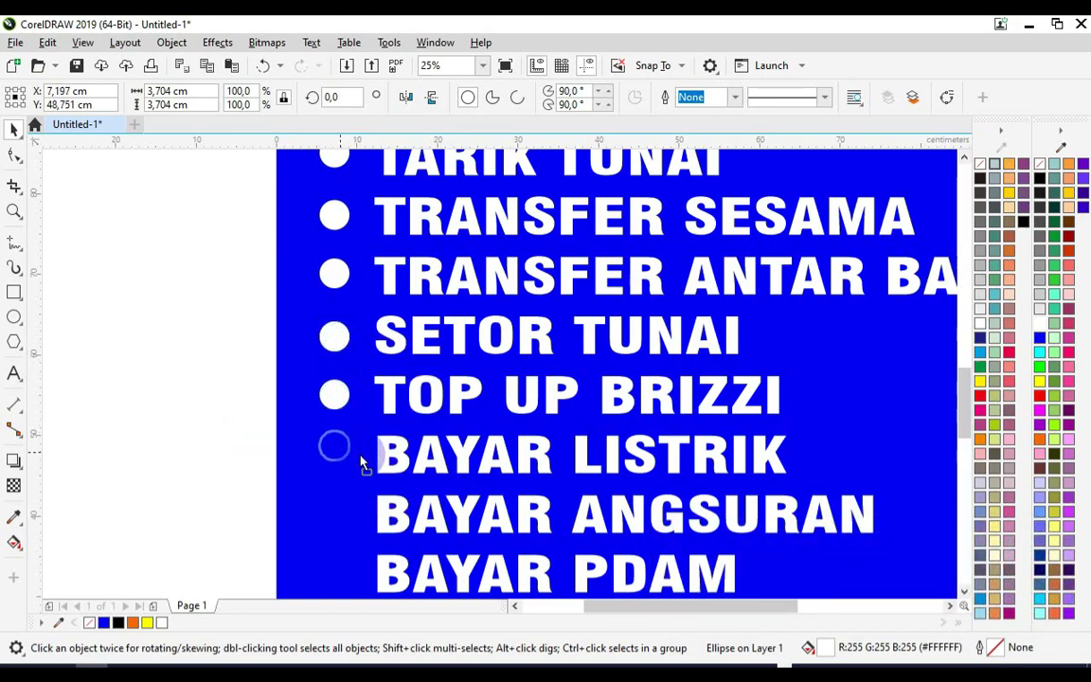
scroll(420, 580, "down", 2)
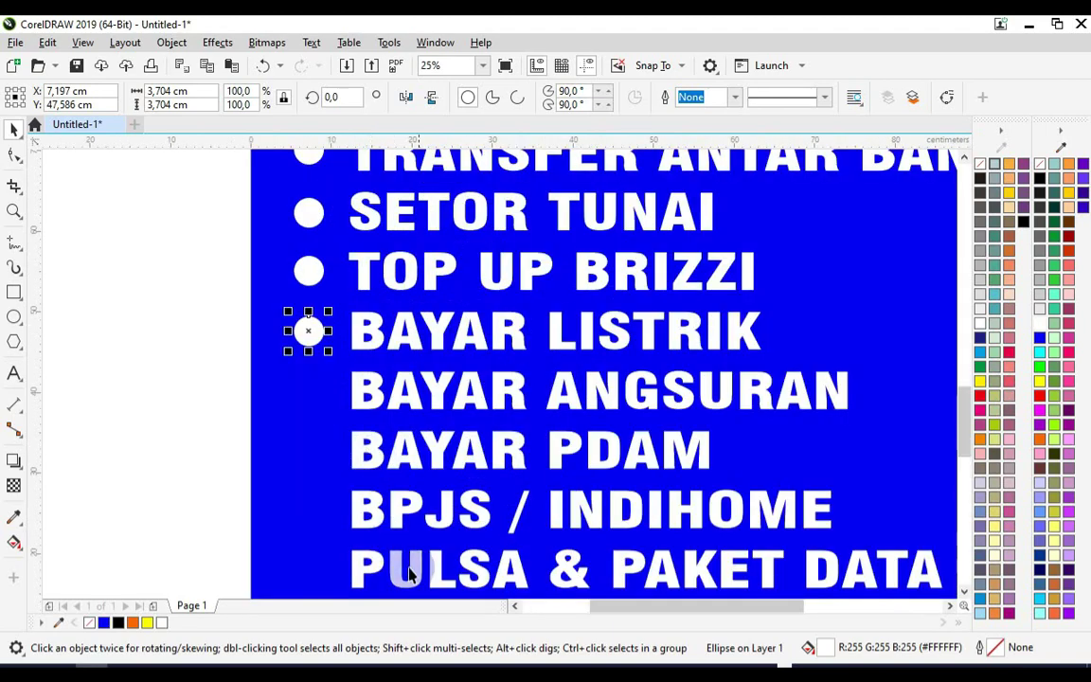
- Duplicate the bullet circle at even spacing beside BAYAR ANGSURAN, BAYAR PDAM, BPJS / INDIHOME and PULSA & PAKET DATA
right_click(319, 331)
left_click(336, 253)
left_click(202, 360)
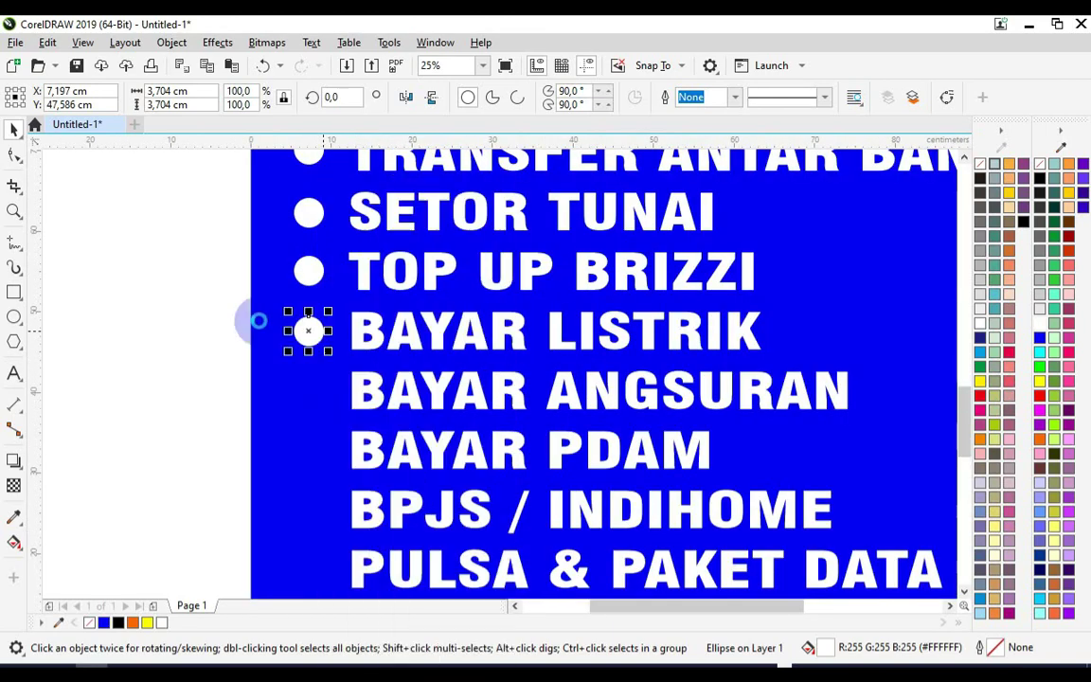
left_click_drag(322, 341, 340, 451)
key("ctrl+r")
key("ctrl+r")
scroll(464, 337, "down", 1)
left_click(341, 487)
- Group all the banner's artwork and frame the whole banner for a final view
scroll(559, 519, "down", 1)
mouse_move(621, 531)
left_mouse_down()
mouse_move(473, 379)
mouse_move(355, 188)
mouse_move(636, 531)
left_mouse_up()
key("ctrl+g")
key("z")
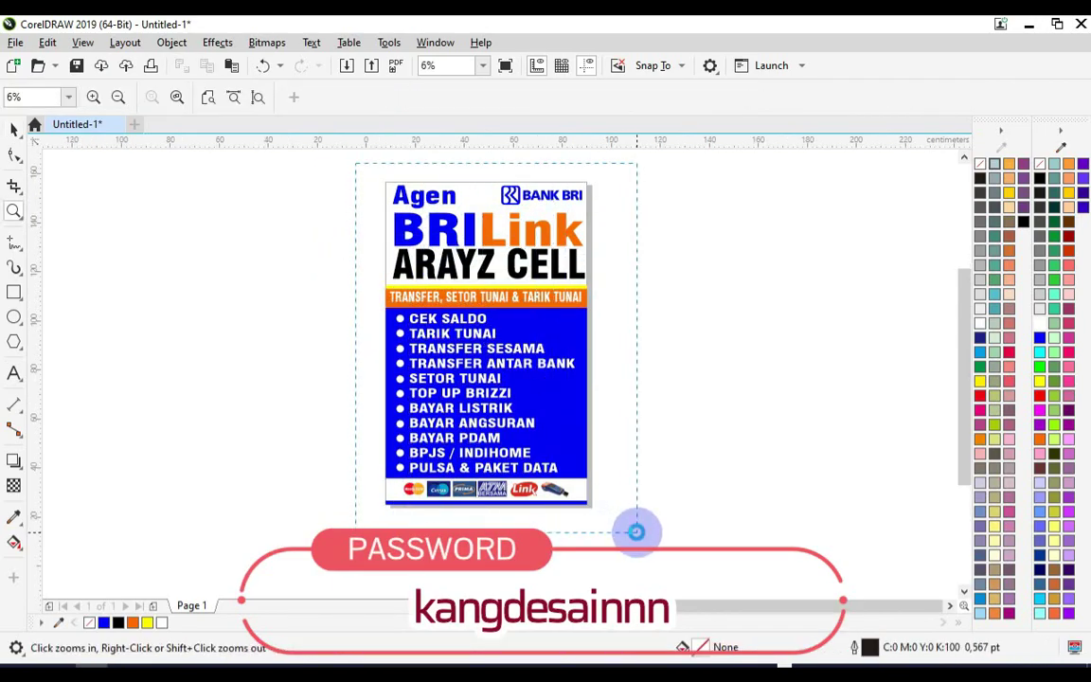